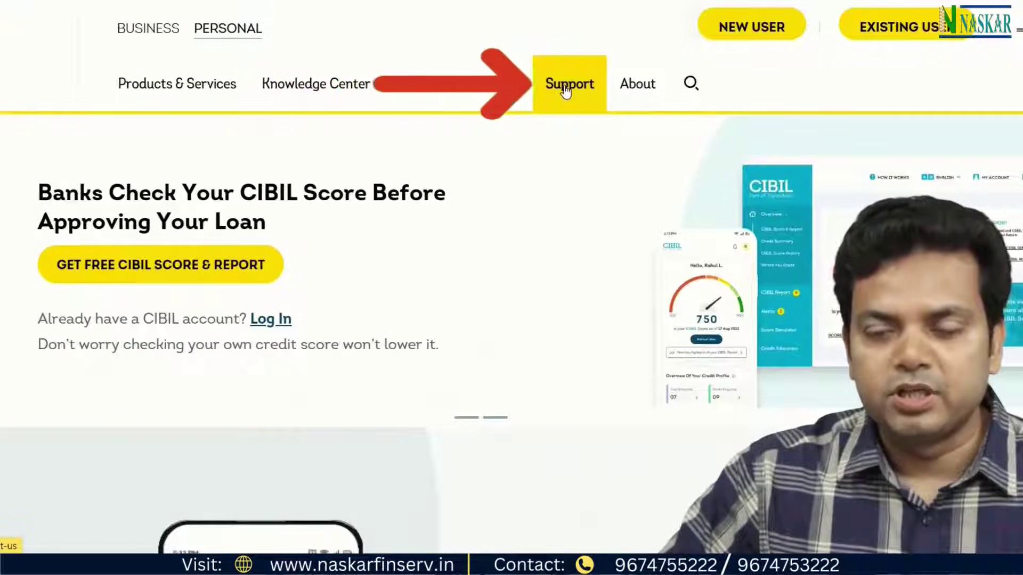
Go from Support to the Contact Us details and open the Write To Us FAQ page.
click(565, 87)
scroll(534, 148, down, 15)
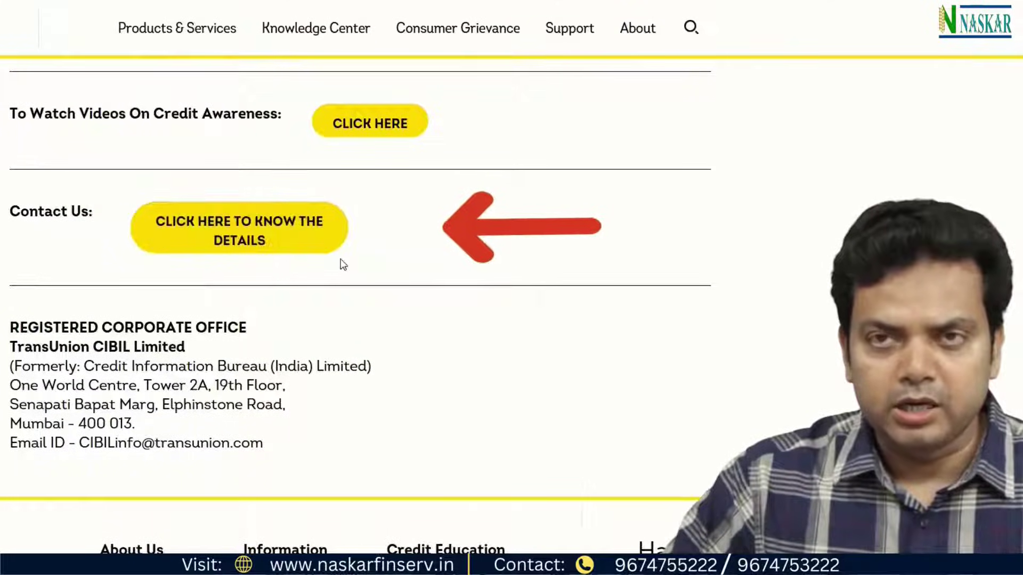
click(245, 237)
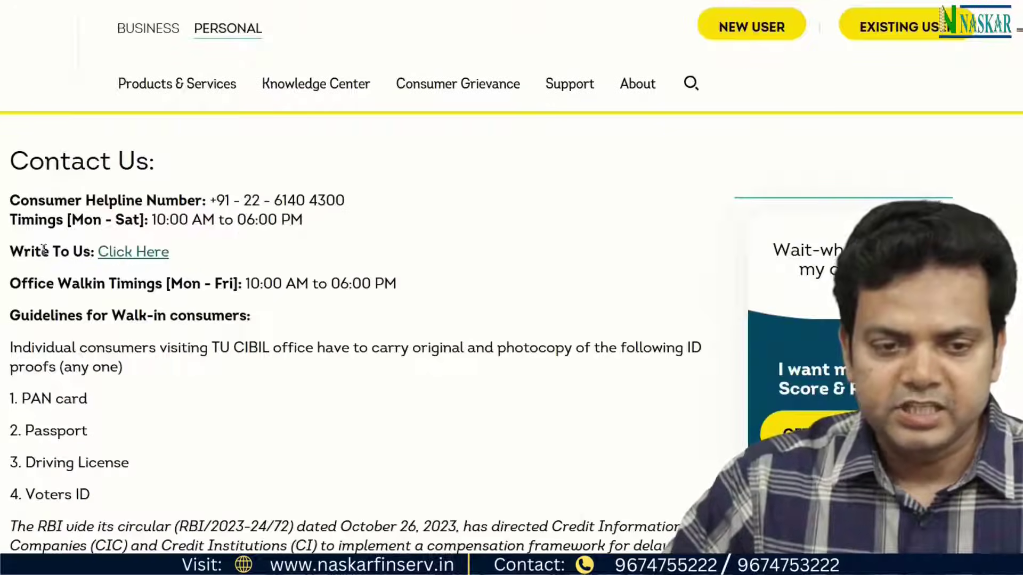
click(145, 256)
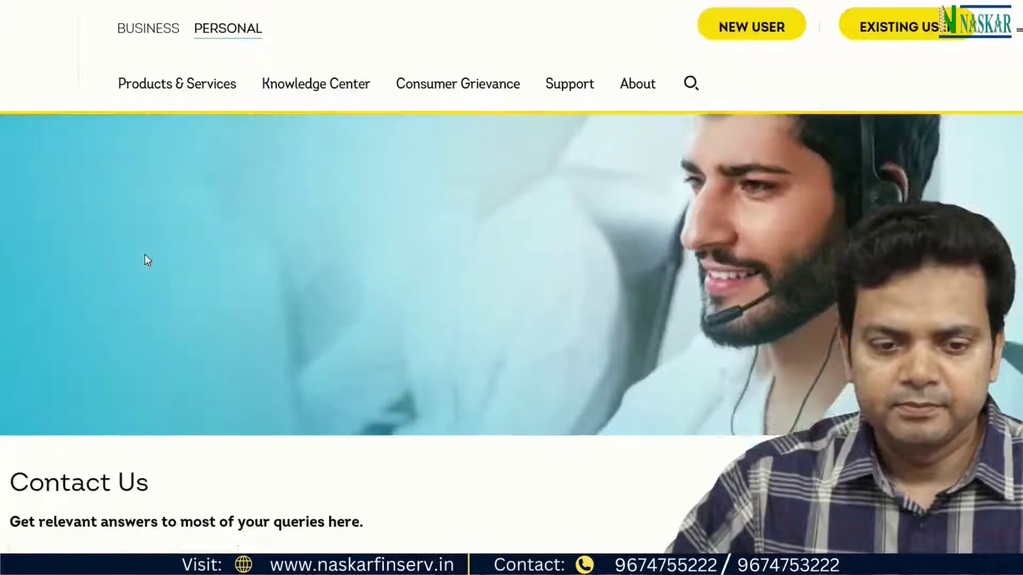
scroll(144, 258, down, 4)
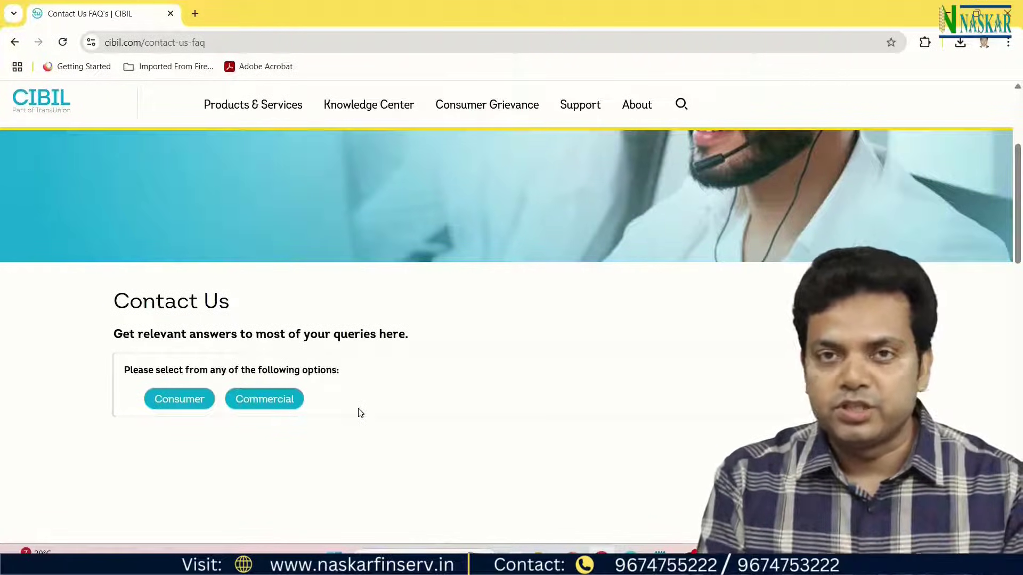
Choose Consumer, Dispute and Dispute - Account Section, then open the write-to-us dispute form link.
click(179, 399)
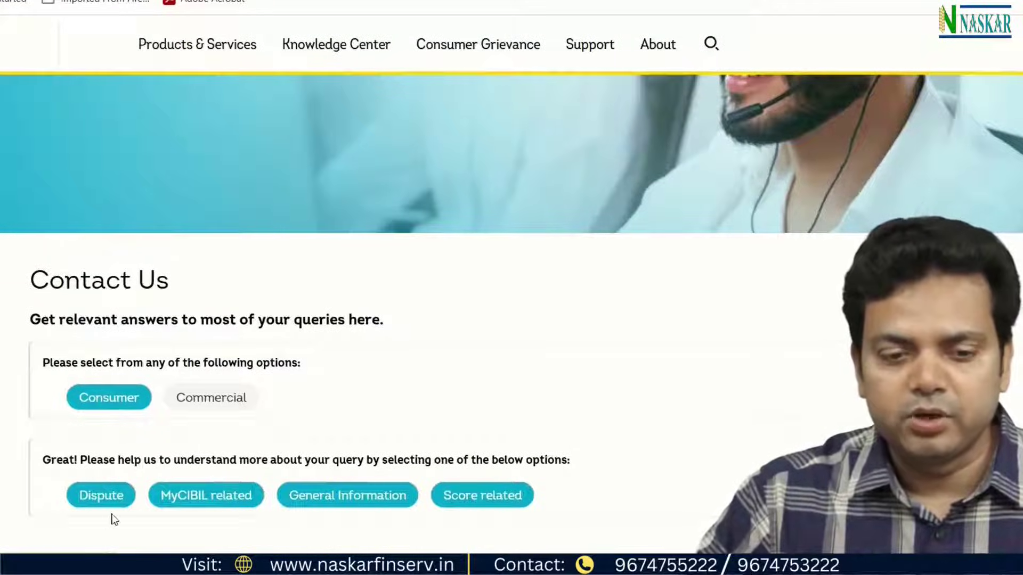
scroll(113, 520, down, 2)
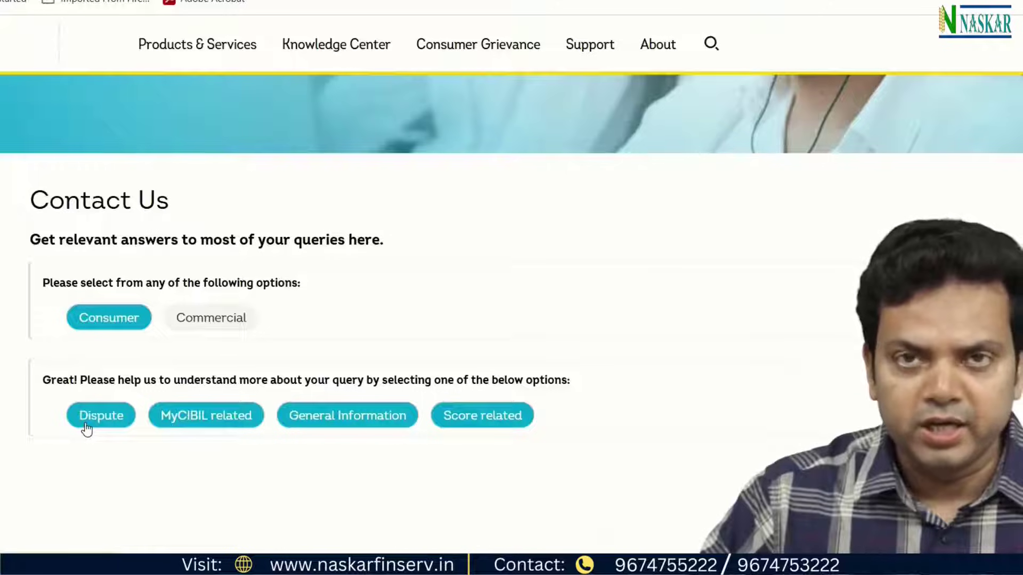
click(86, 428)
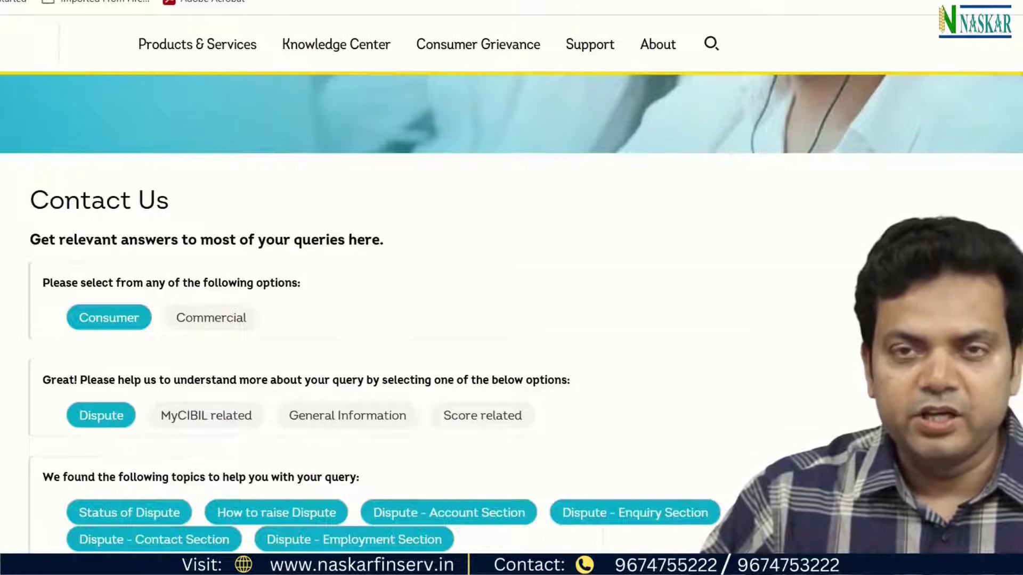
scroll(147, 472, down, 3)
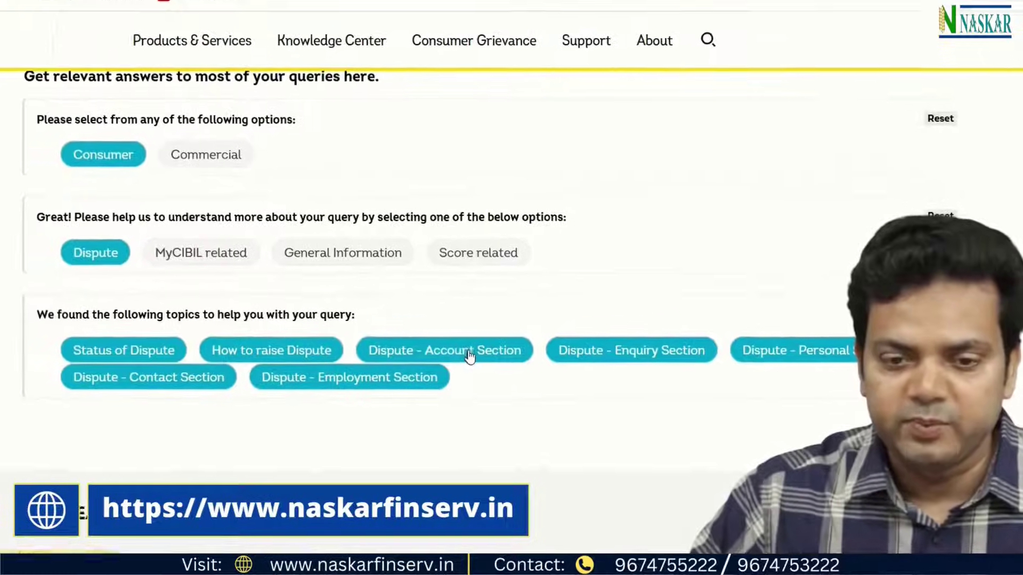
click(476, 361)
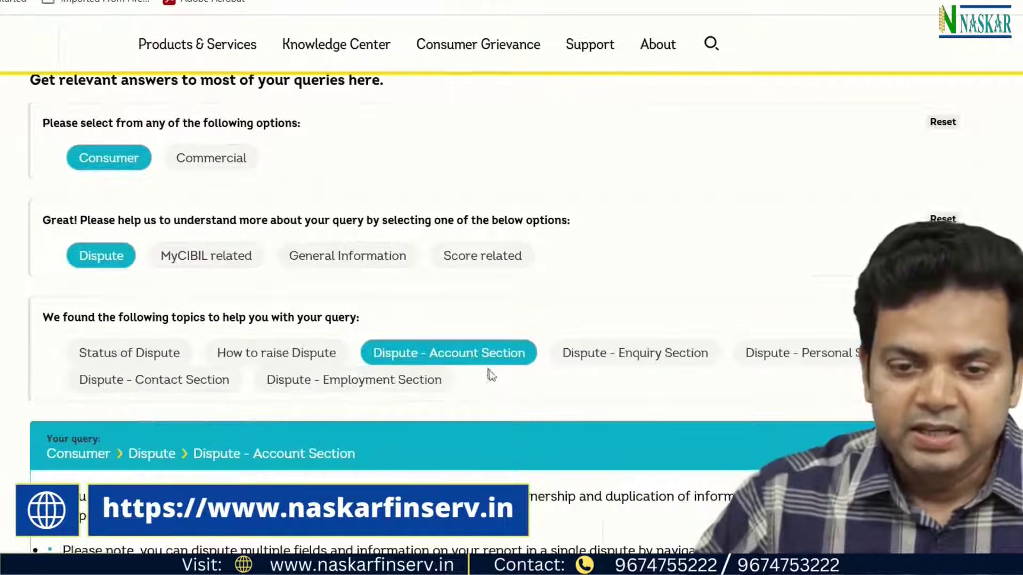
scroll(493, 376, down, 1)
scroll(492, 374, down, 10)
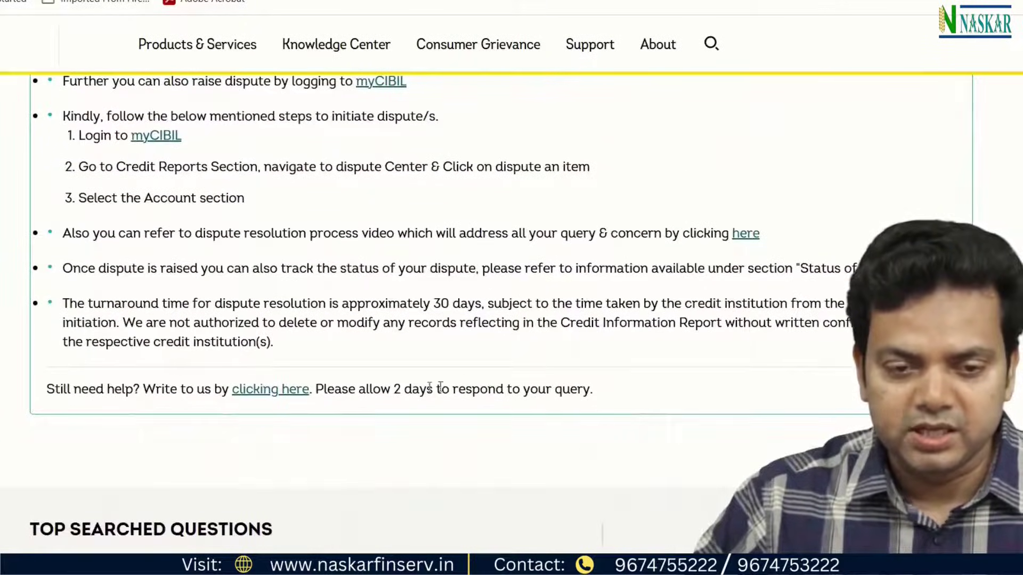
double_click(53, 389)
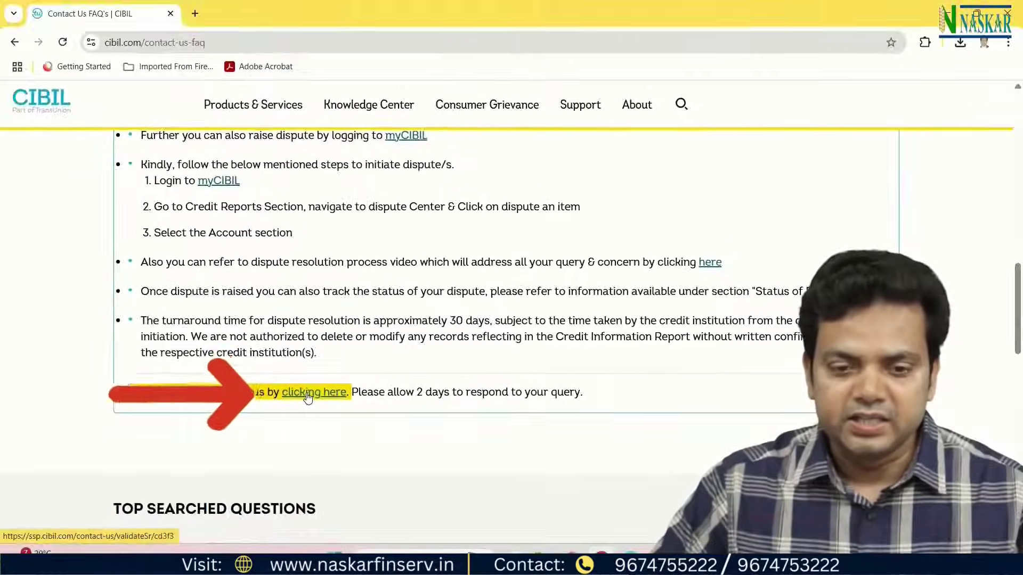
click(262, 396)
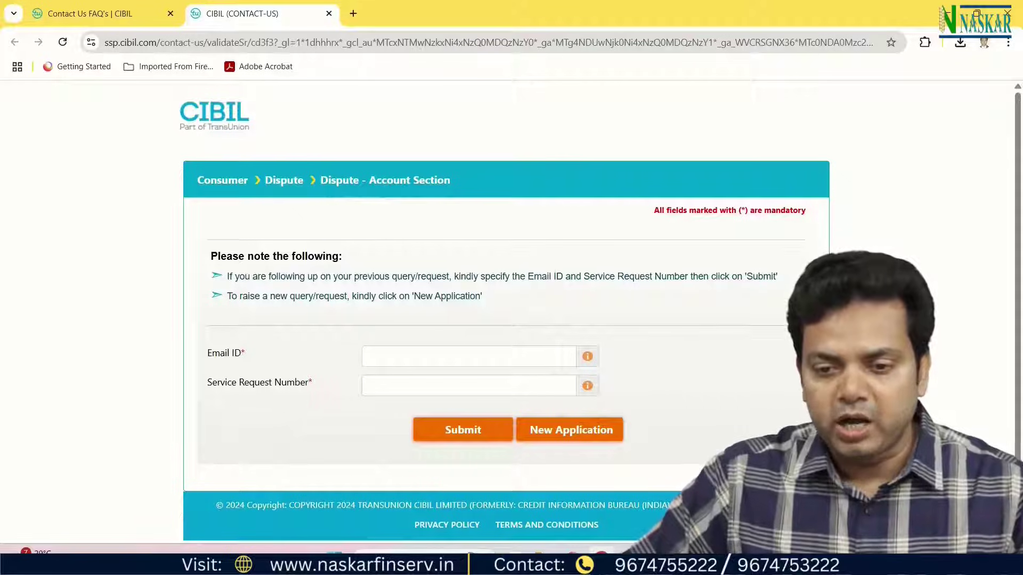
Start a New Application and review the blank form's fields, leaving the gender unchanged.
click(591, 432)
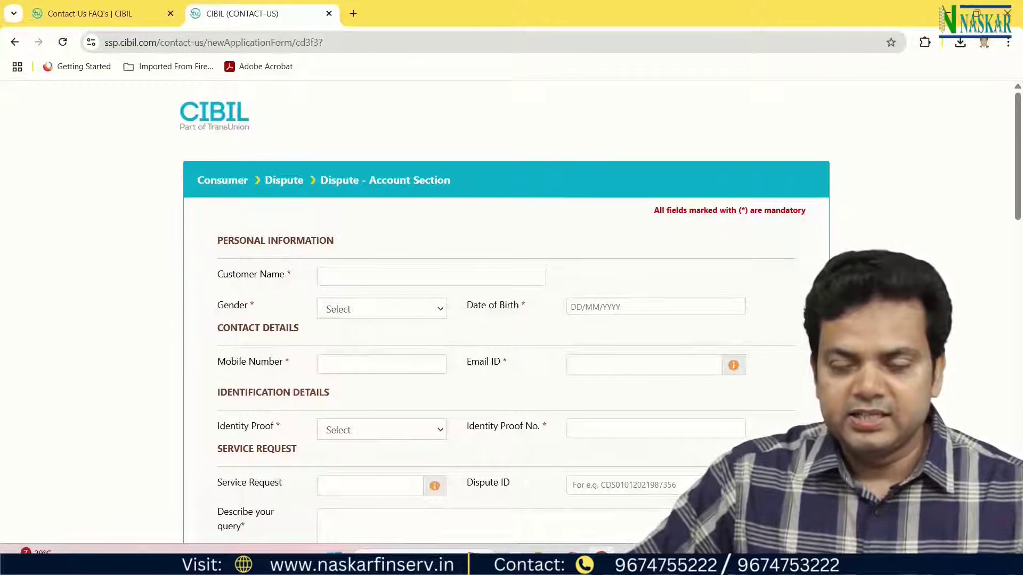
scroll(596, 425, down, 1)
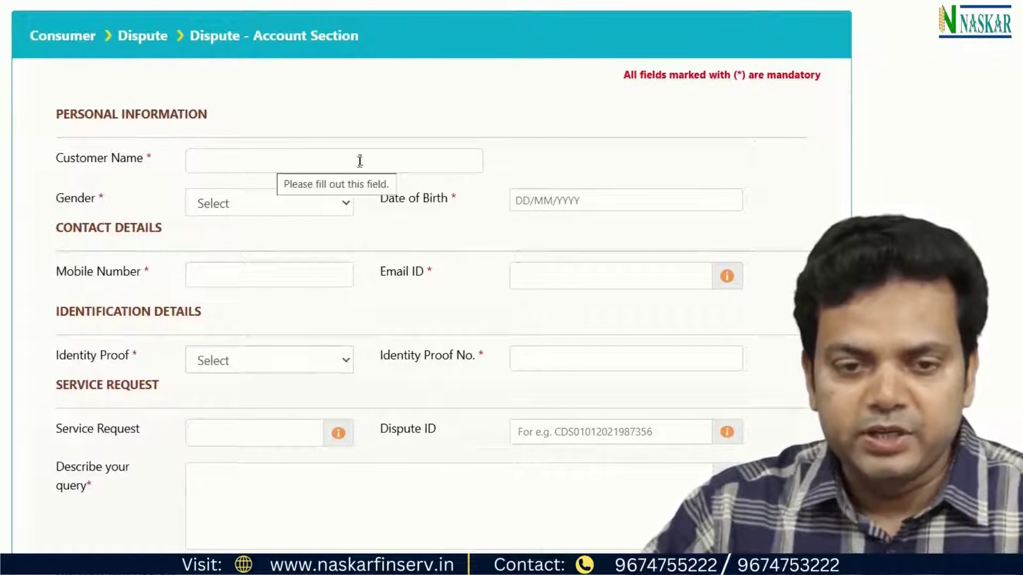
click(284, 202)
click(454, 224)
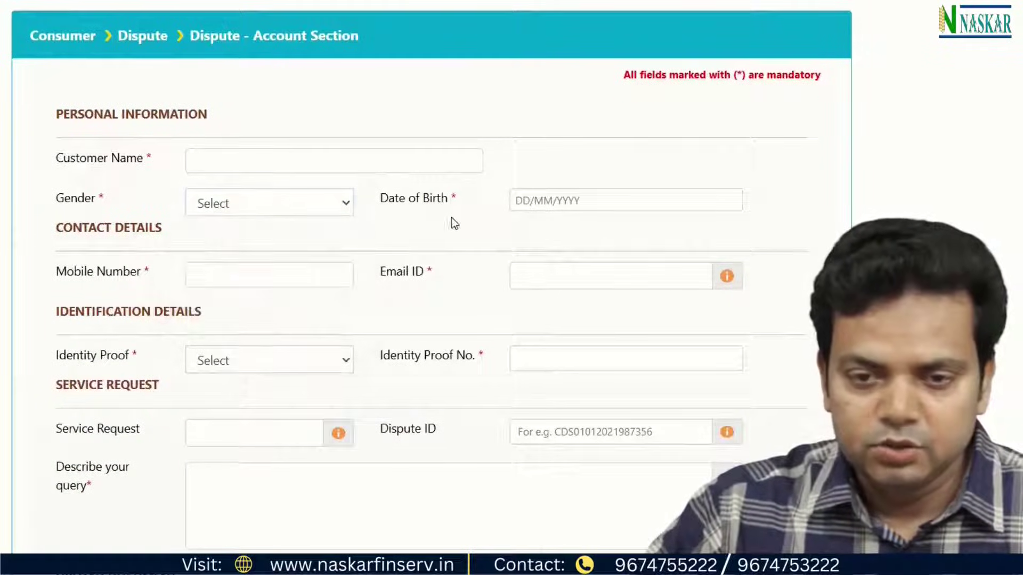
scroll(262, 247, down, 1)
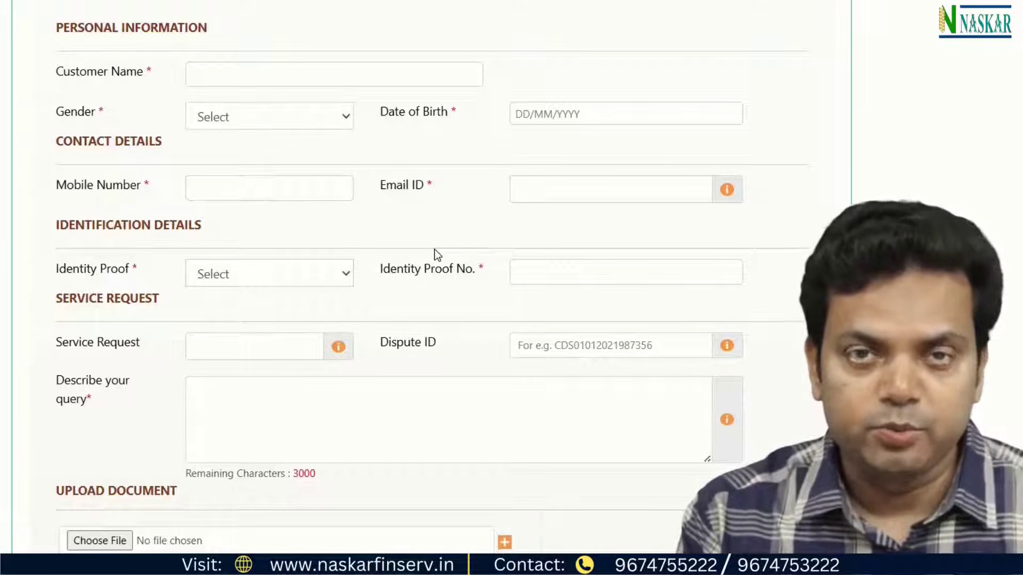
Select PAN Card as the identity proof and start the query description with 'Write'.
click(266, 274)
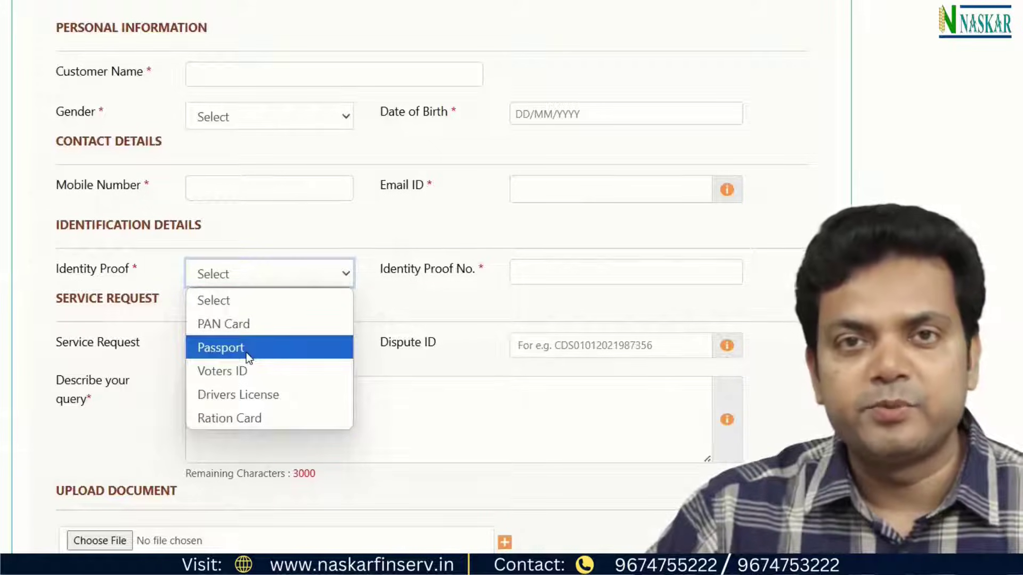
click(246, 321)
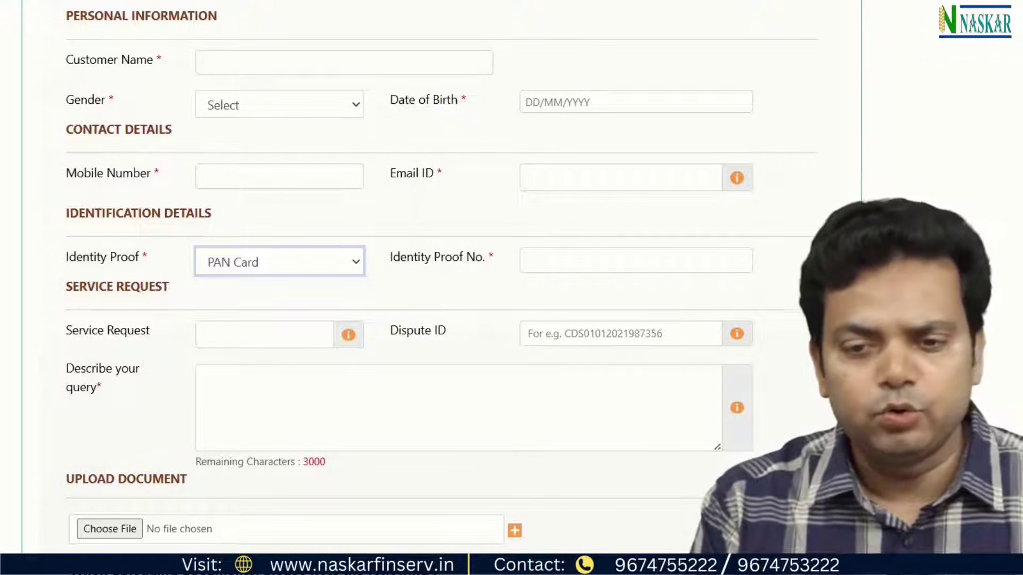
scroll(600, 376, down, 2)
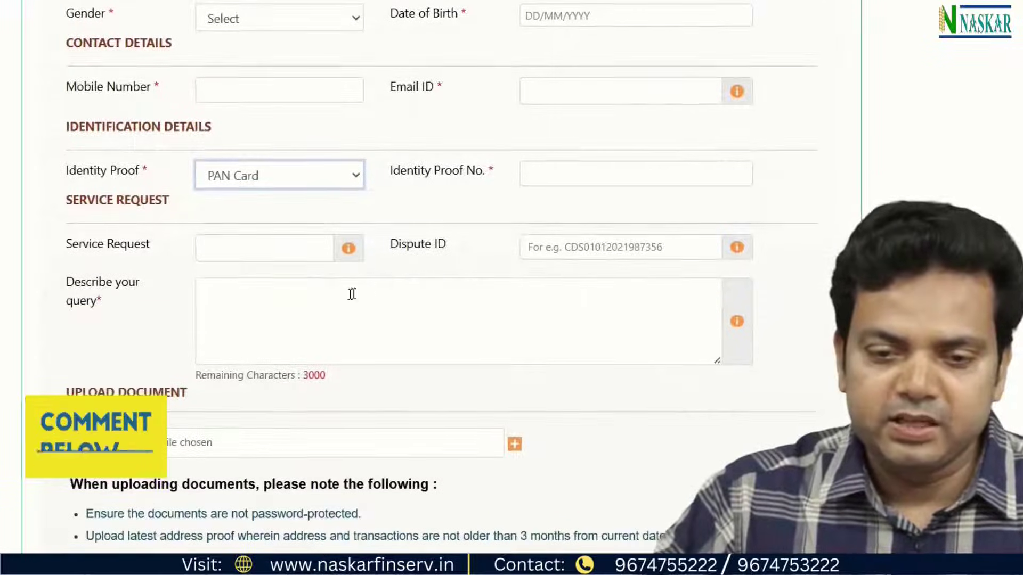
click(309, 293)
text(Write)
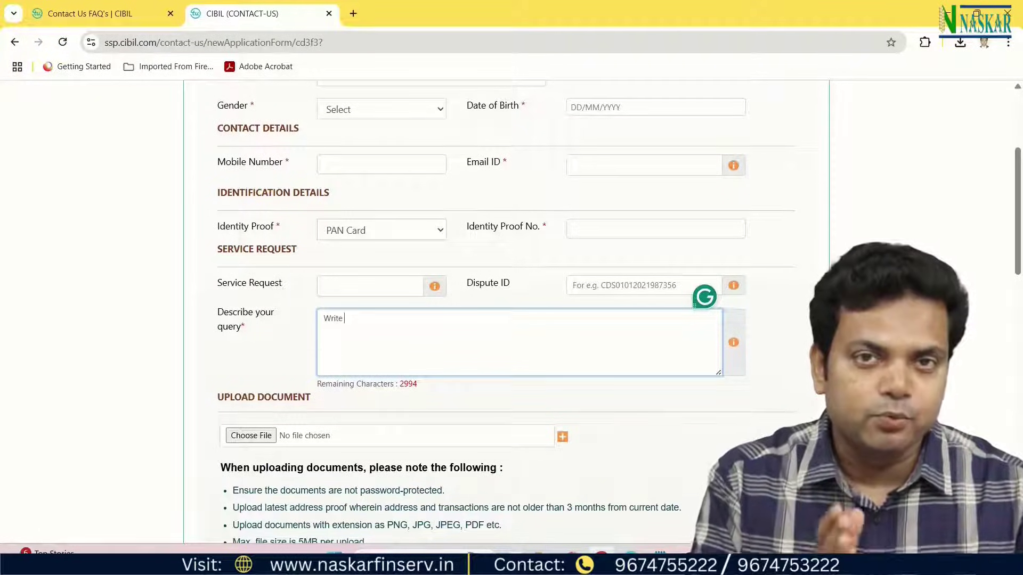
In the Upload Document section, add second and third file attachment rows.
scroll(258, 377, down, 1)
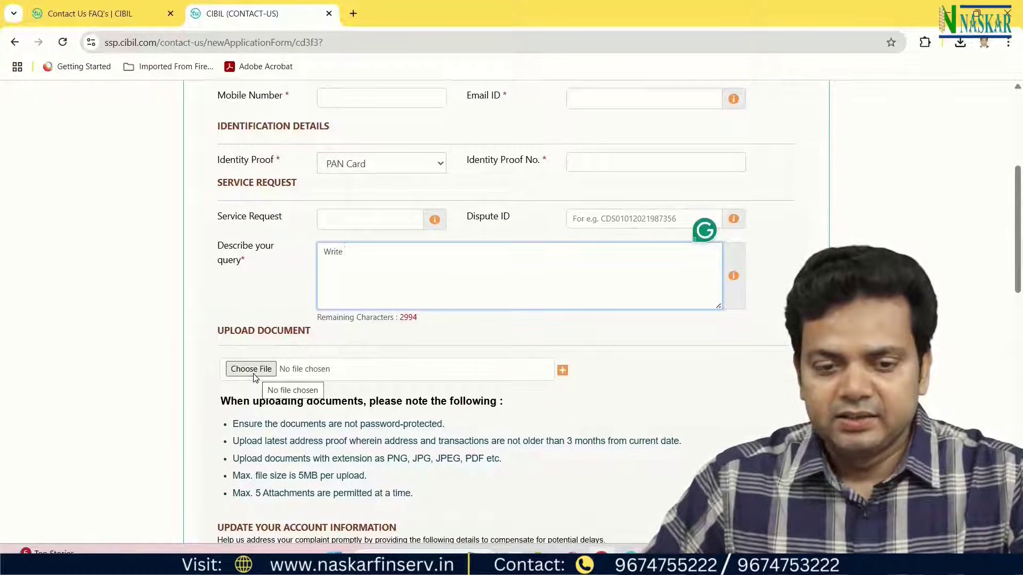
click(255, 370)
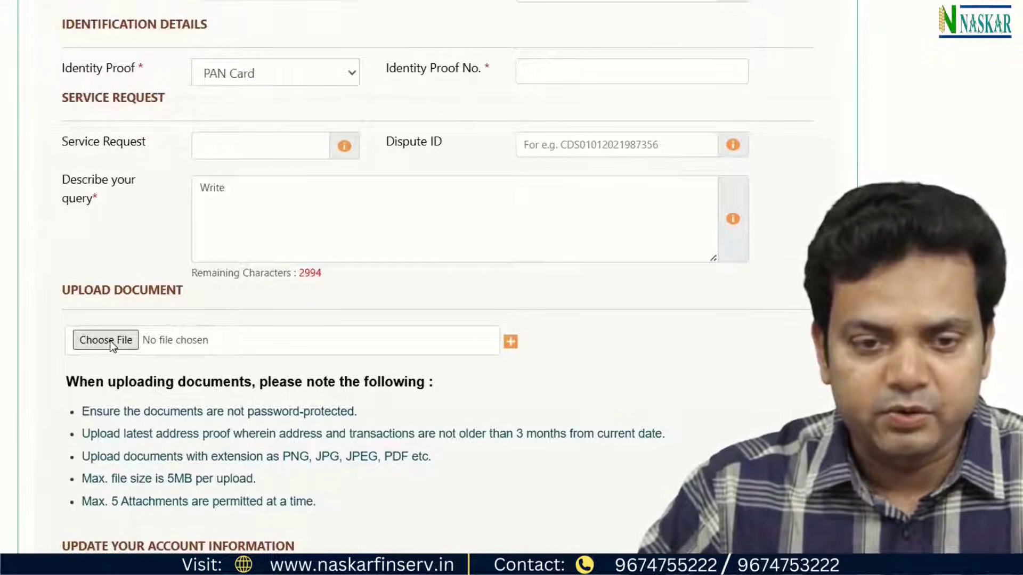
click(512, 347)
click(512, 391)
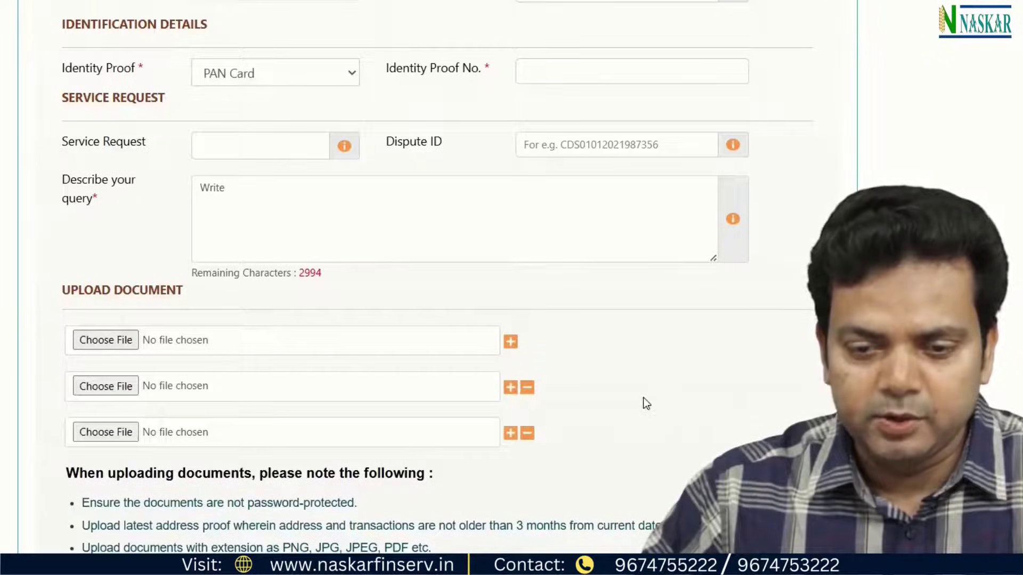
scroll(643, 397, down, 2)
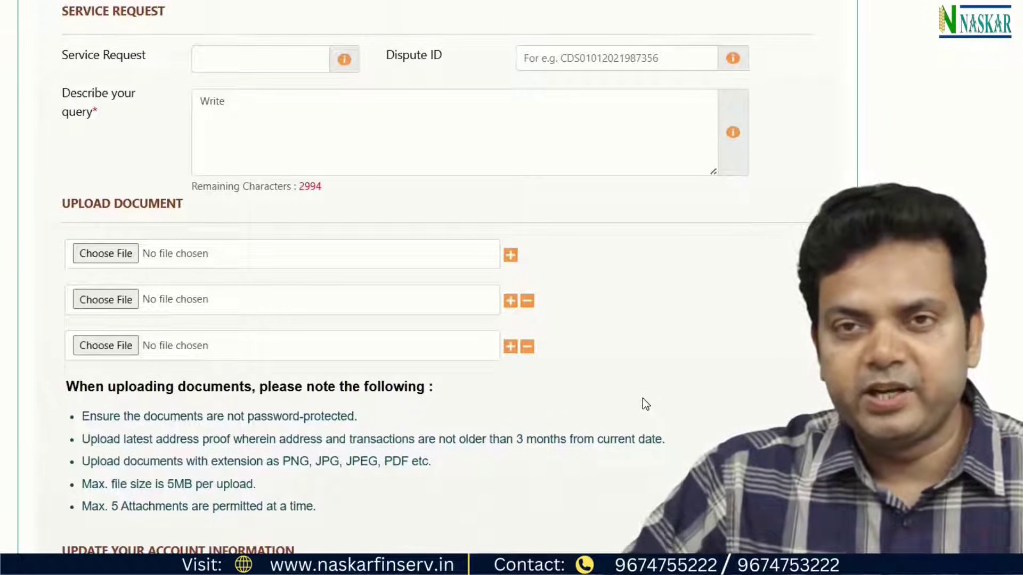
Mark the upload rules: accepted image file types, 5MB per-file limit and latest address proof.
scroll(551, 493, down, 3)
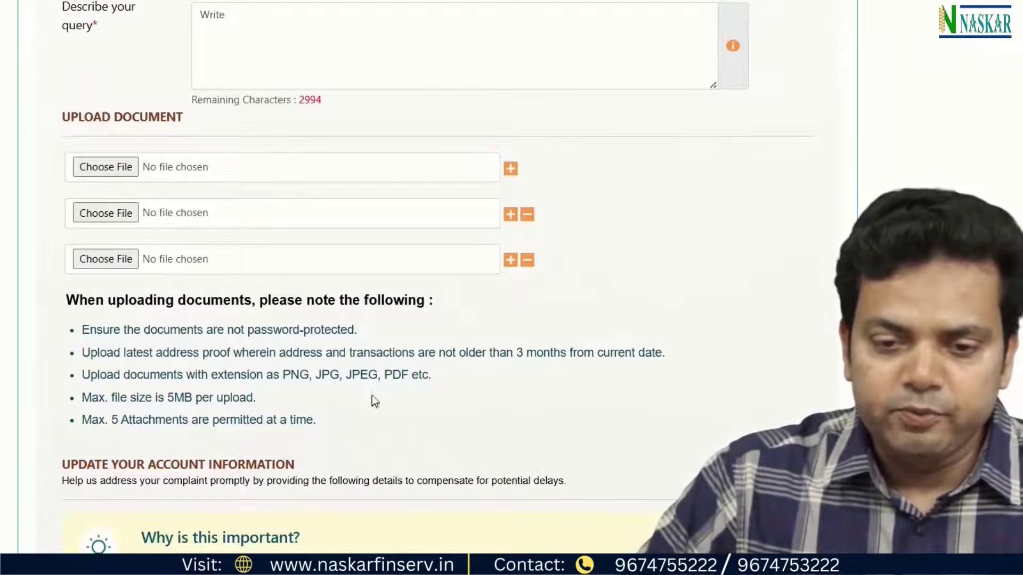
drag(282, 375, 378, 375)
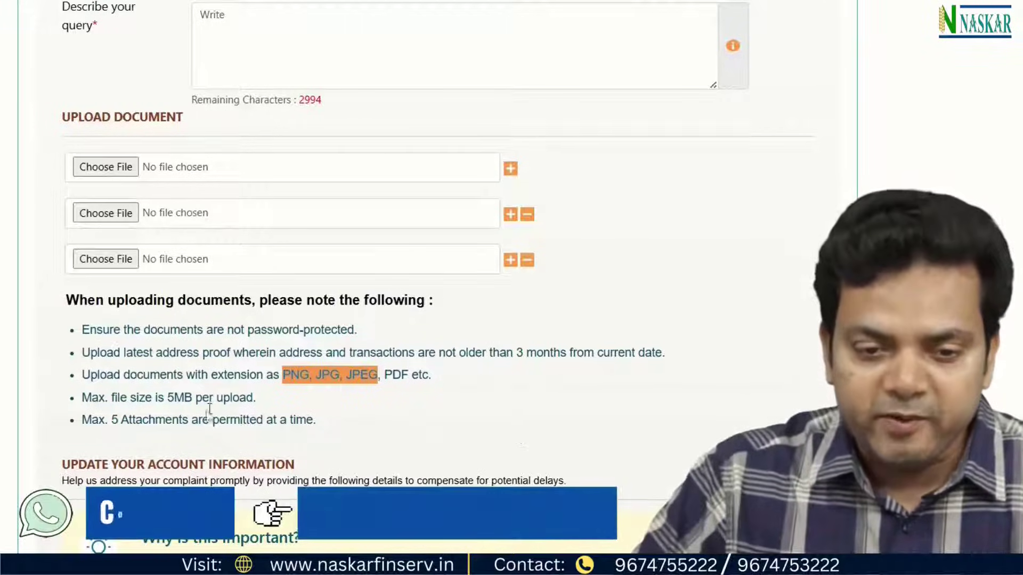
click(168, 398)
drag(165, 399, 222, 398)
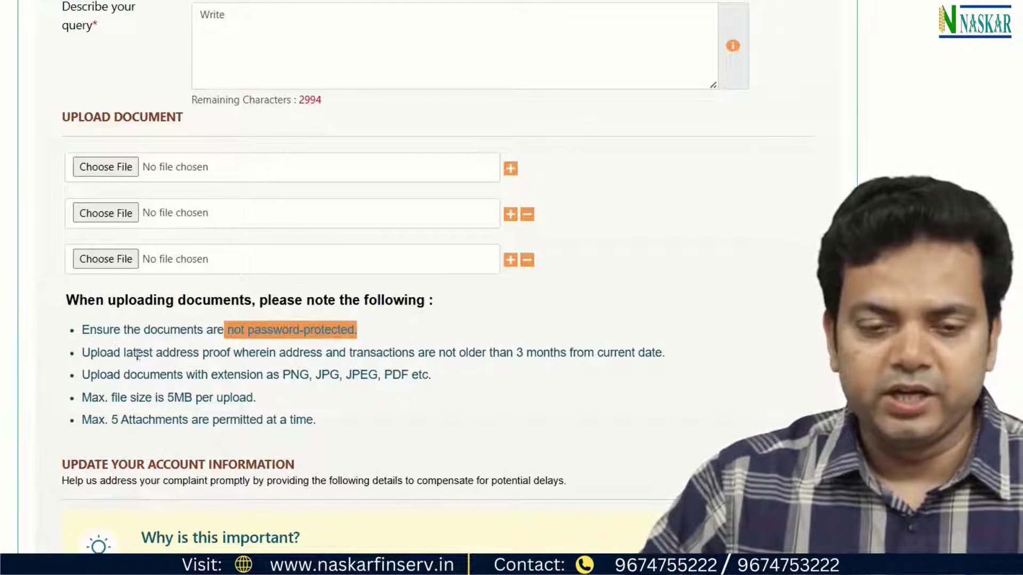
drag(124, 354, 569, 356)
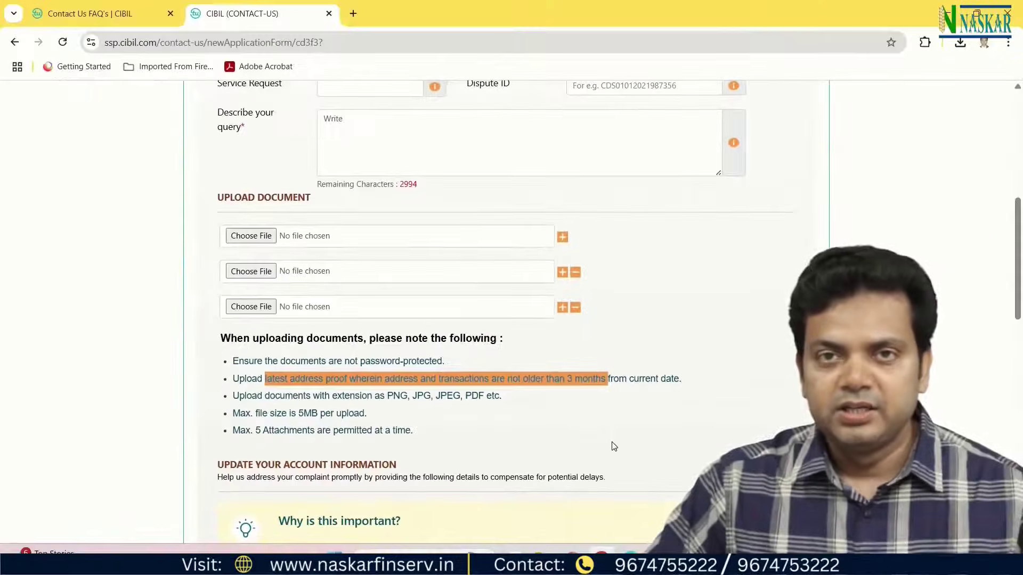
scroll(613, 447, up, 5)
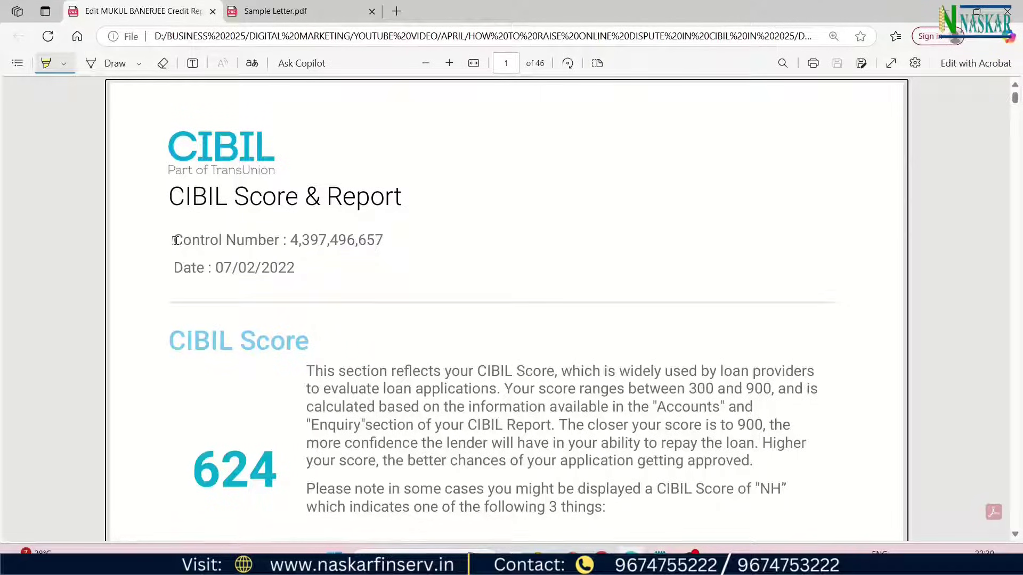
Highlight the Control Number line at the top of the credit report.
drag(175, 240, 254, 239)
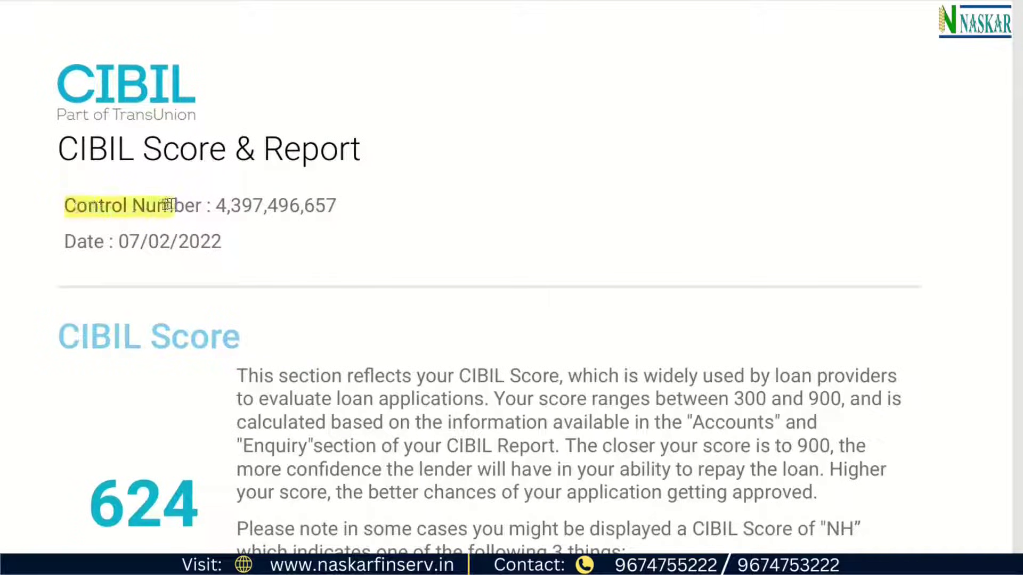
drag(169, 205, 468, 203)
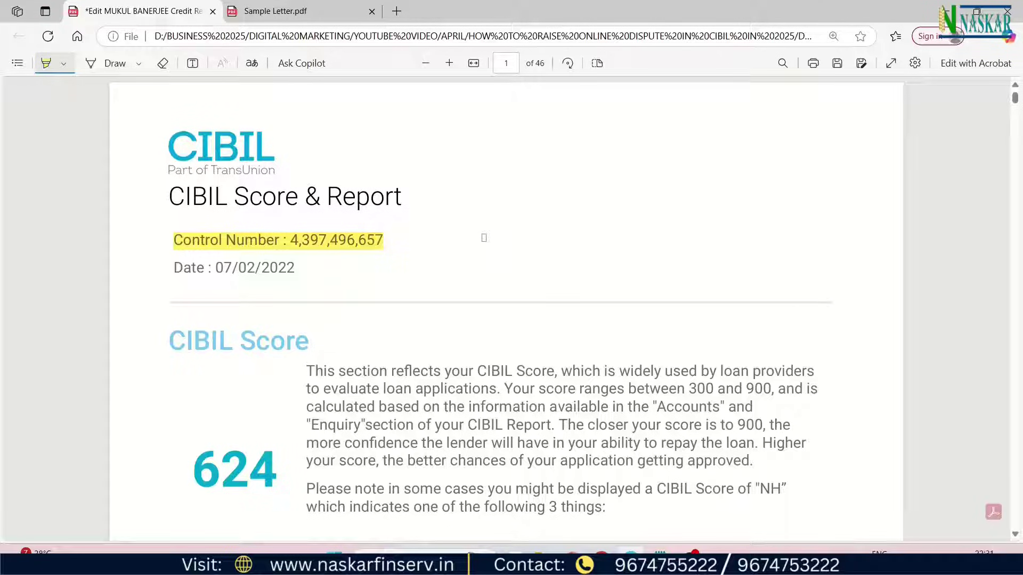
drag(393, 246, 442, 223)
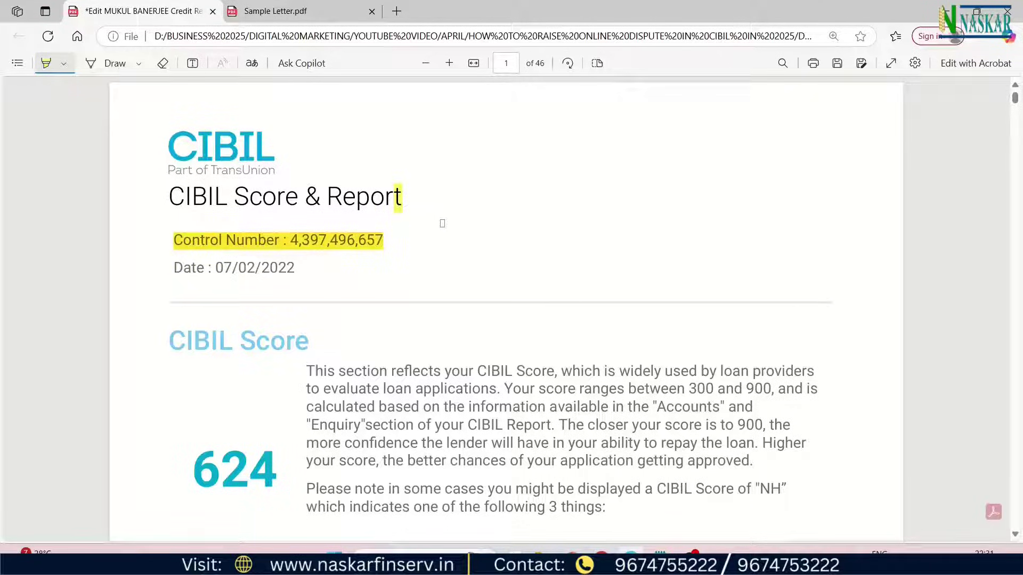
Highlight the HDFC BANK Personal Loan entry, its date opened and Written-off status.
scroll(515, 281, down, 12)
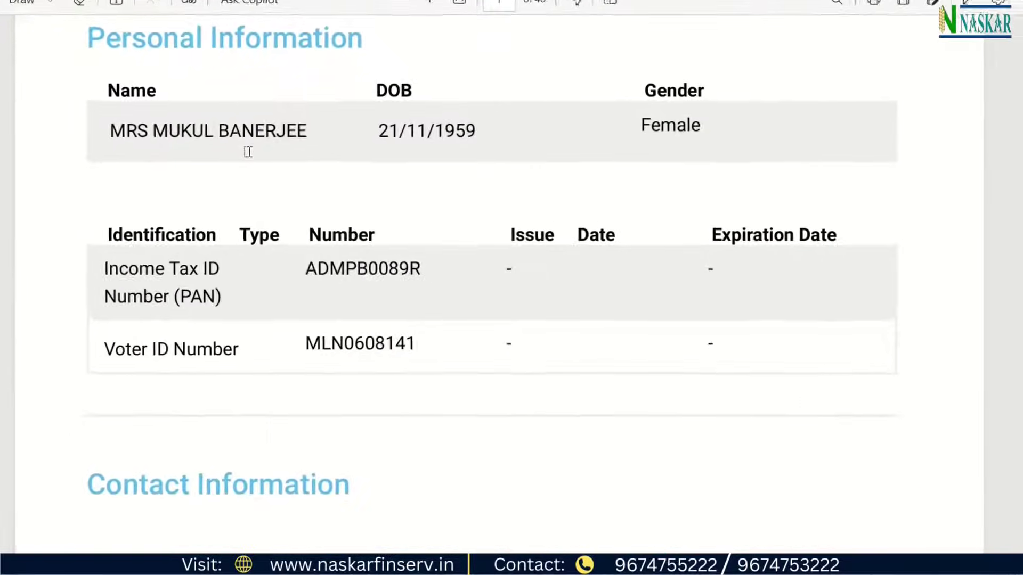
scroll(384, 294, down, 5)
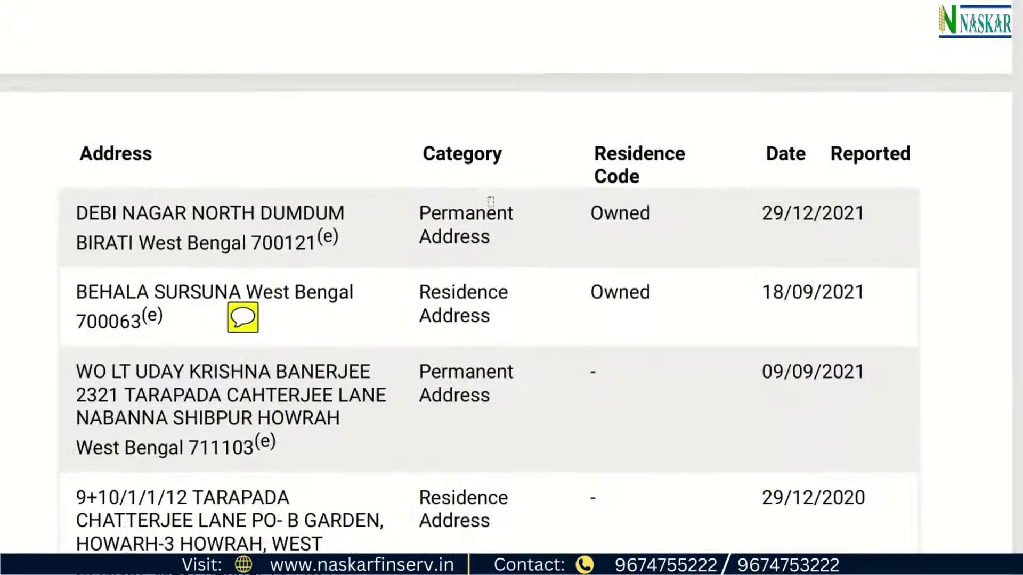
scroll(487, 203, down, 15)
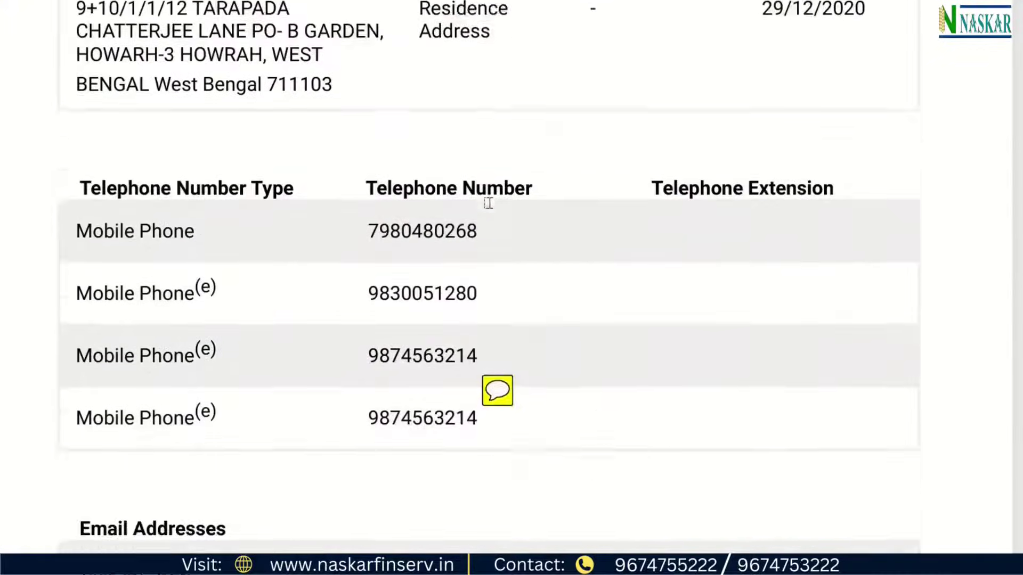
scroll(463, 196, down, 3)
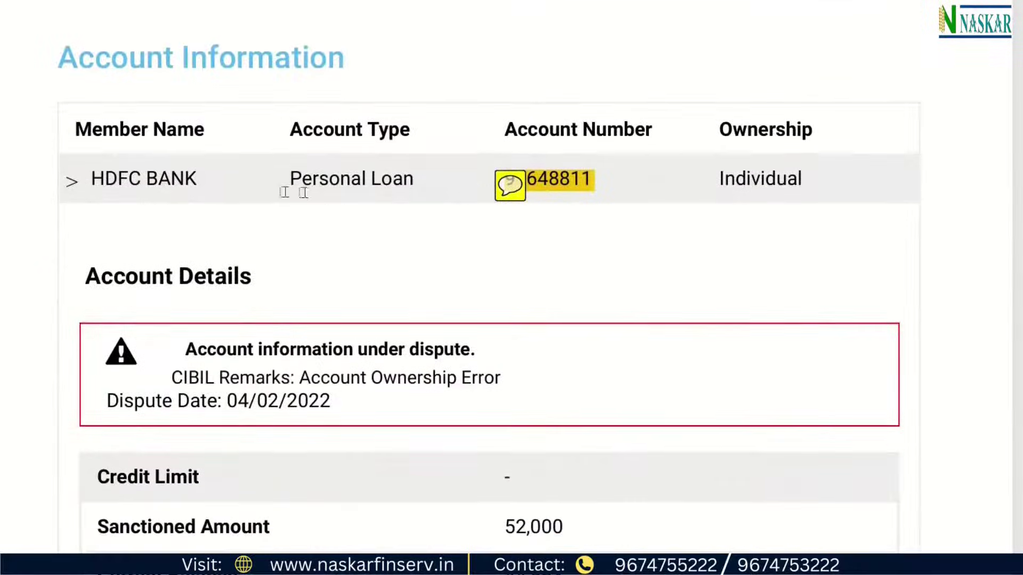
drag(94, 178, 420, 192)
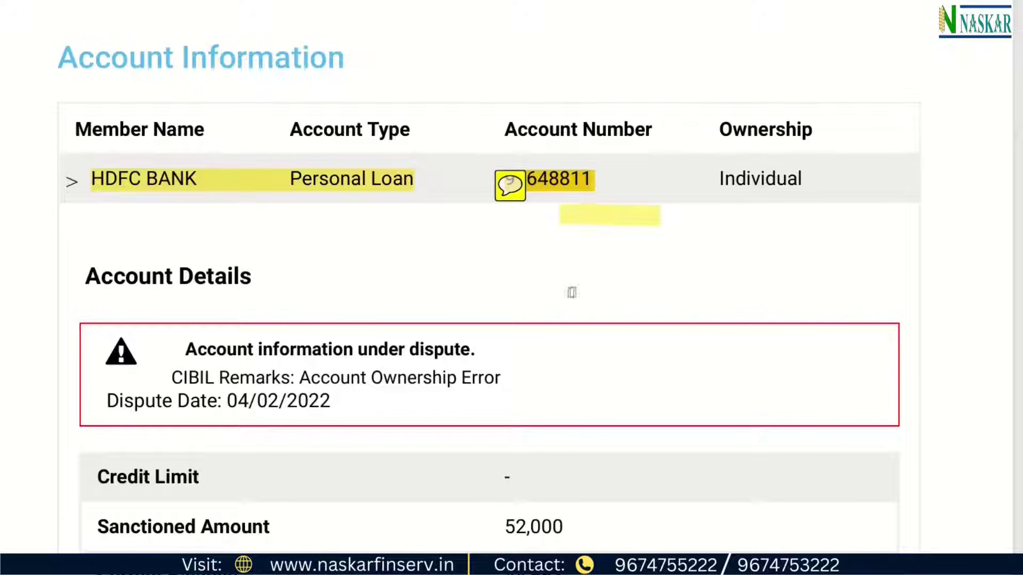
scroll(466, 243, down, 13)
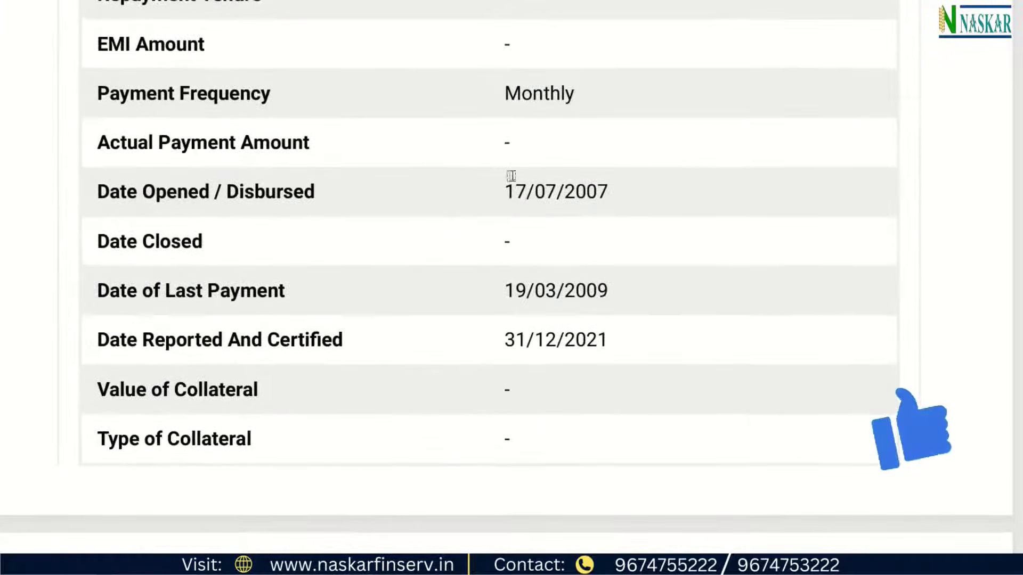
drag(506, 192, 617, 192)
scroll(598, 254, down, 8)
drag(505, 222, 607, 222)
scroll(257, 298, up, 18)
scroll(258, 298, up, 5)
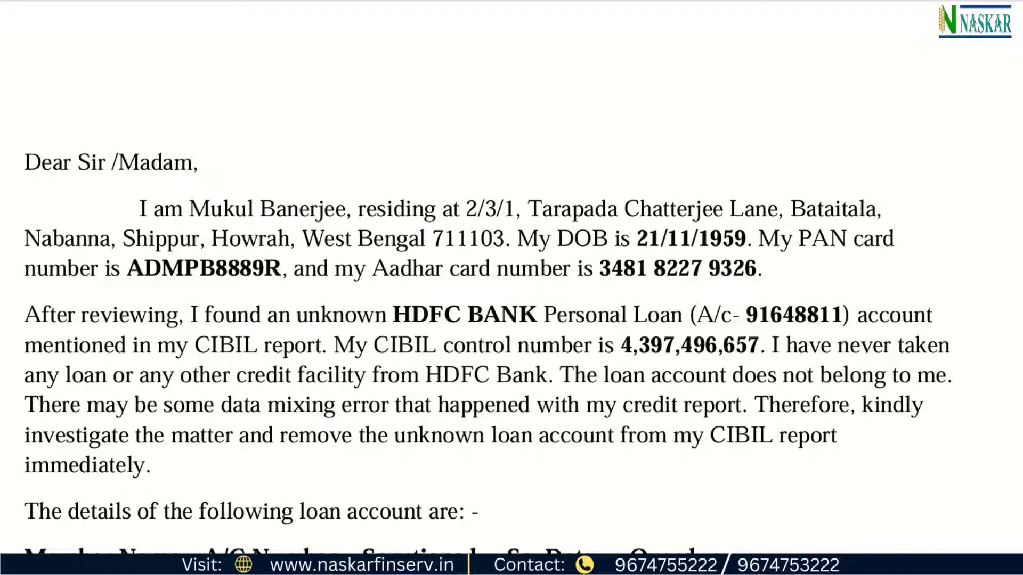
Highlight the applicant's name, full address, PAN and Aadhar numbers in the letter.
drag(154, 211, 849, 212)
drag(132, 238, 240, 240)
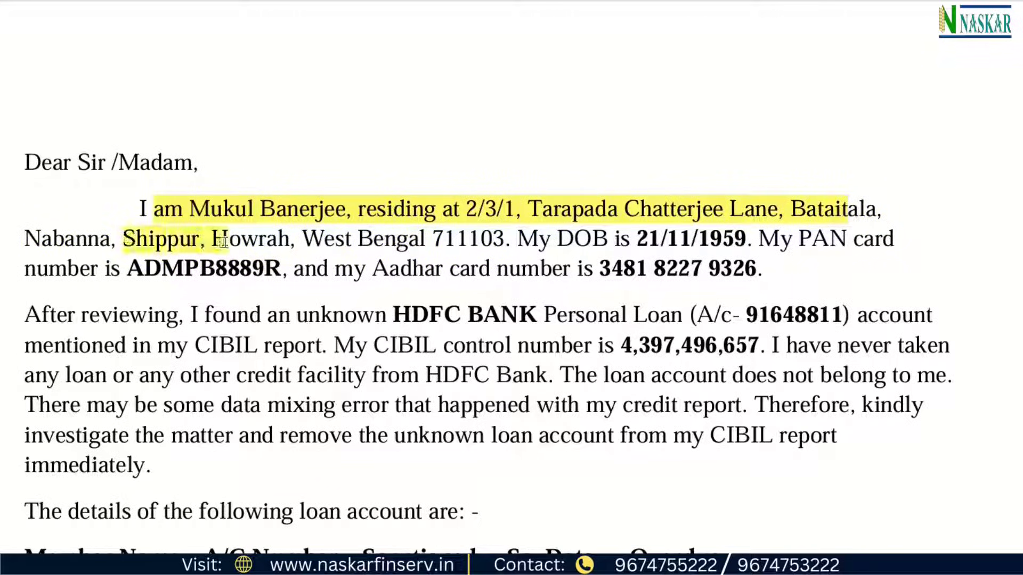
drag(373, 239, 757, 239)
drag(119, 261, 327, 269)
drag(598, 266, 757, 269)
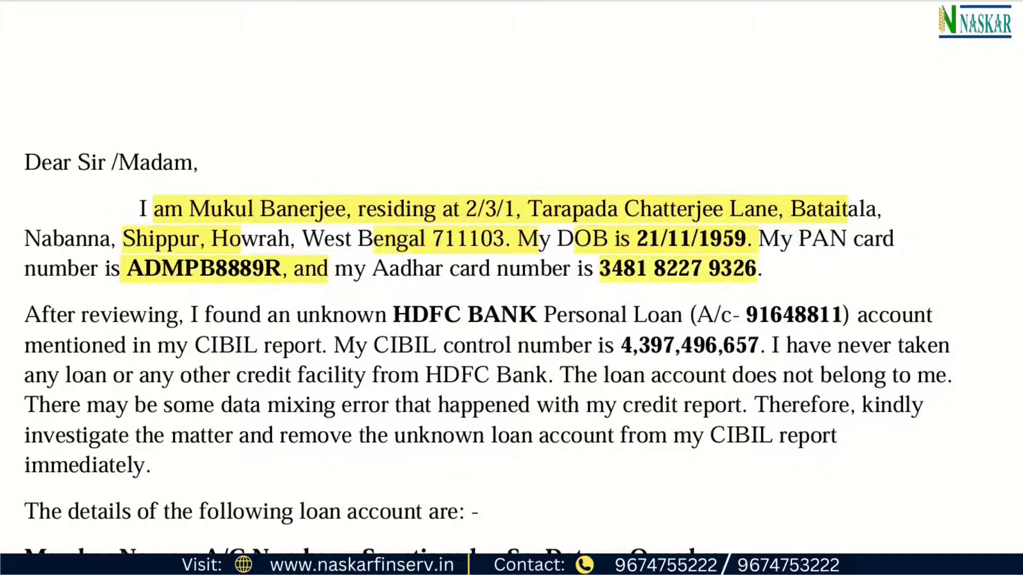
Highlight the paragraph about the unknown HDFC BANK loan, through the data-mixing error sentence.
drag(53, 319, 179, 320)
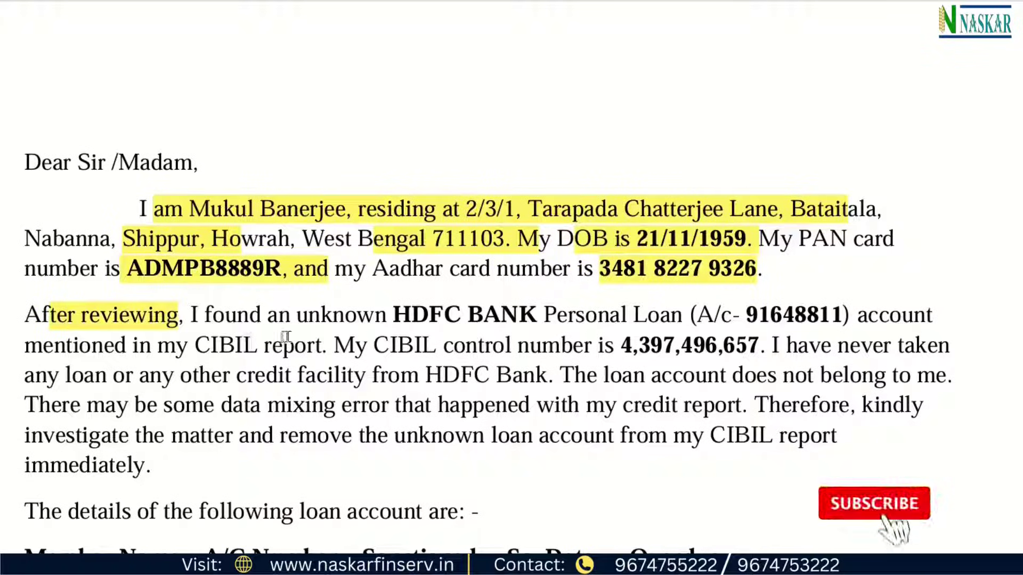
drag(393, 322, 848, 330)
drag(219, 347, 889, 380)
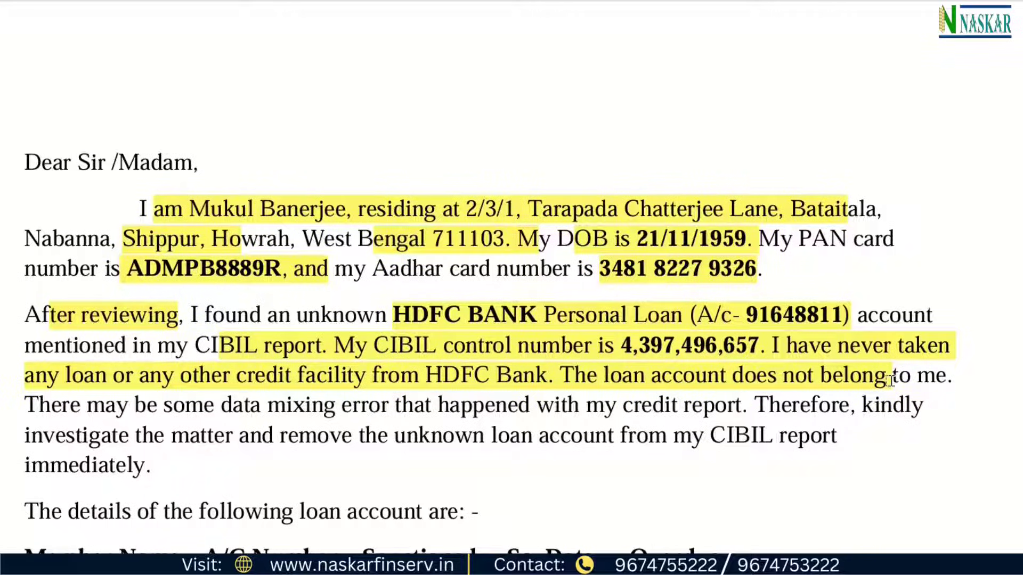
drag(890, 380, 895, 394)
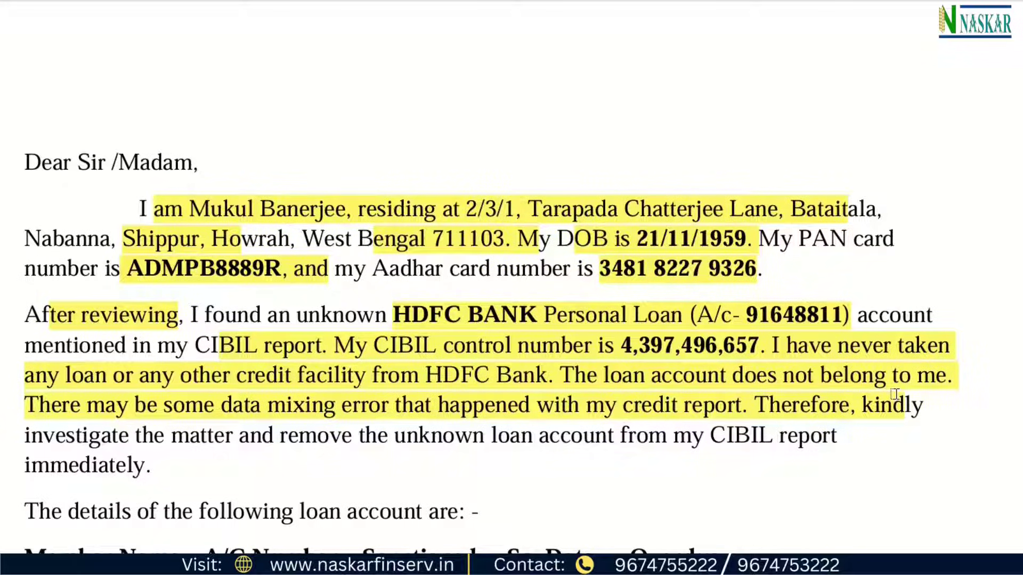
drag(895, 394, 905, 511)
Highlight the HDFC Bank loan table row, the KYC documents paragraph and the closing signature.
scroll(201, 522, down, 8)
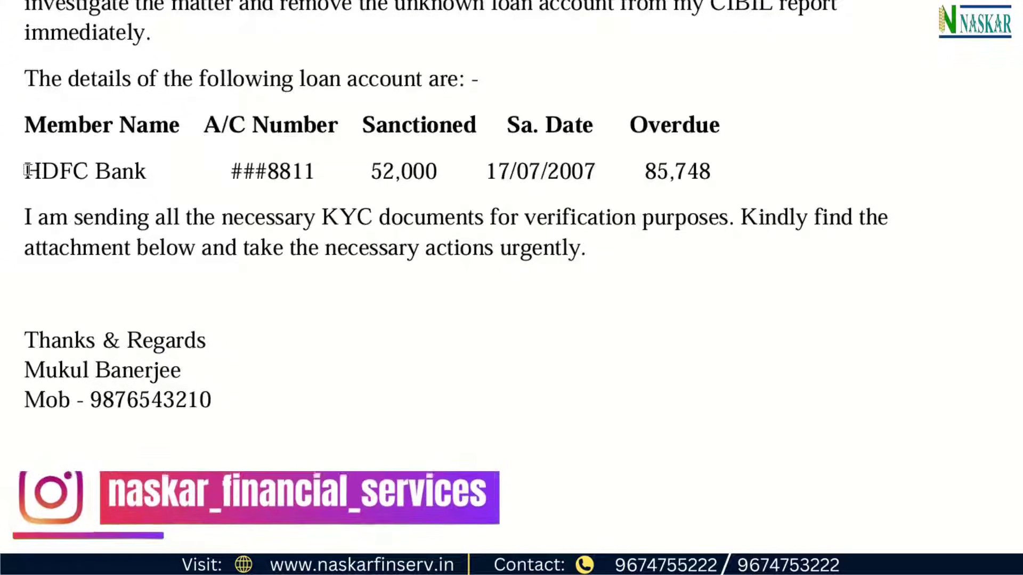
mouse_move(27, 171)
mouse_down()
mouse_move(338, 169)
mouse_move(437, 183)
mouse_up()
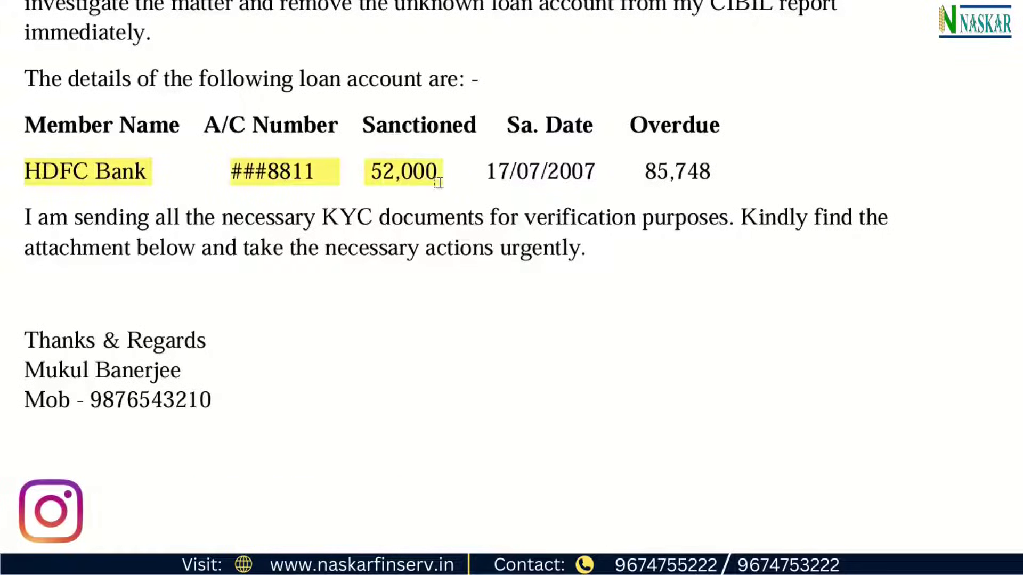
drag(498, 173, 728, 183)
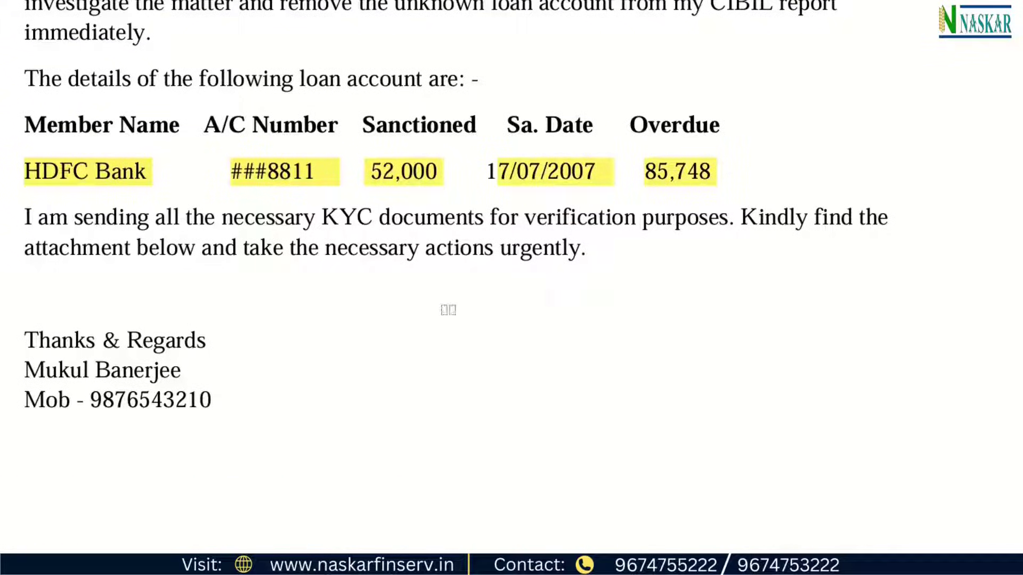
drag(40, 227, 605, 274)
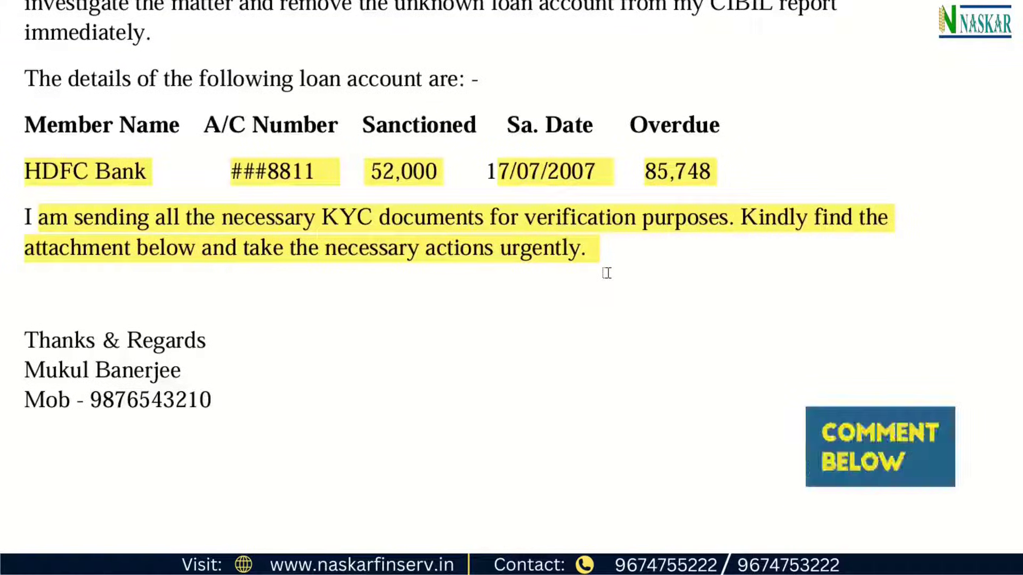
drag(198, 340, 112, 371)
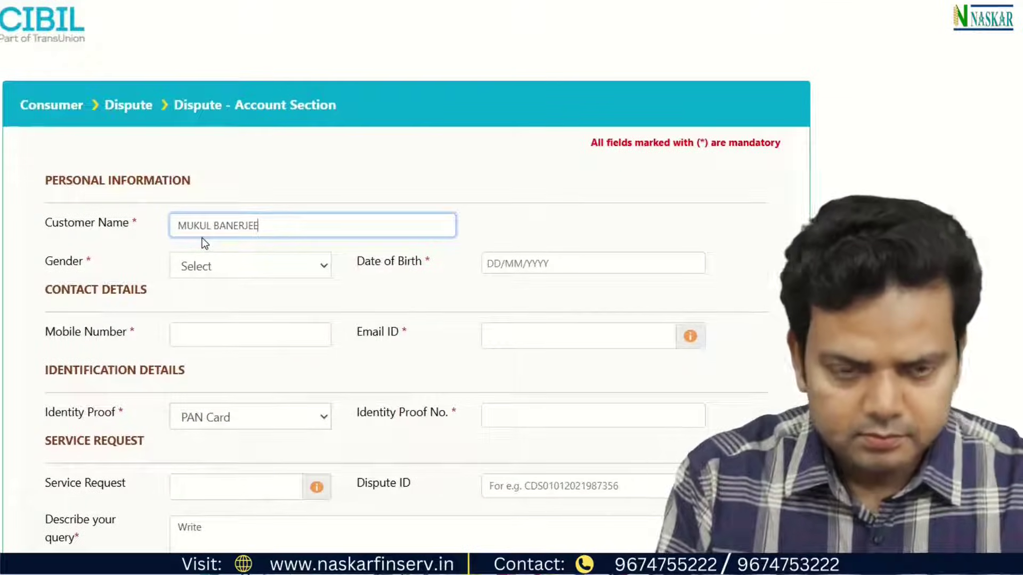
Set the gender to Female and pick the customer's date of birth.
click(361, 313)
click(256, 313)
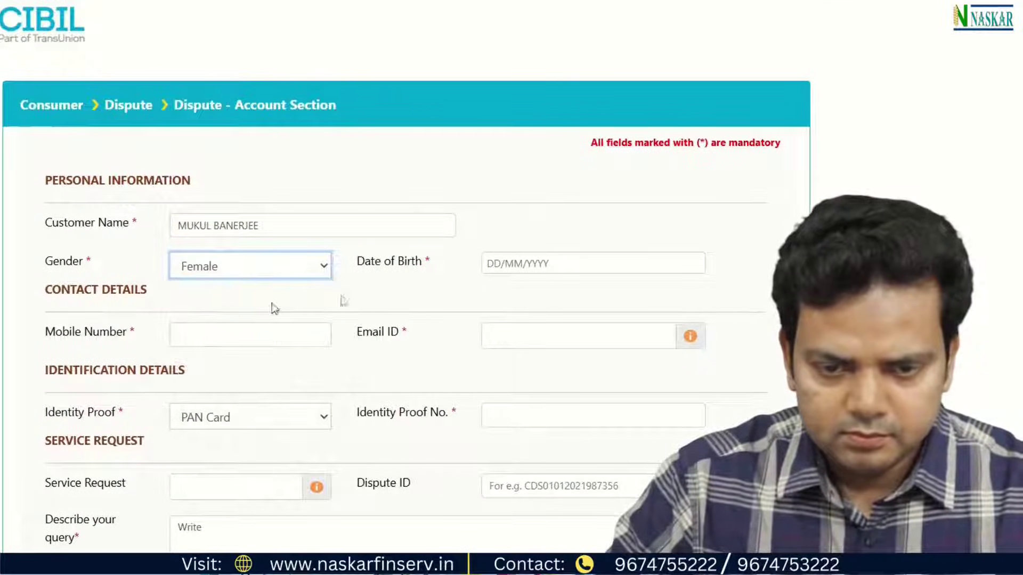
click(642, 269)
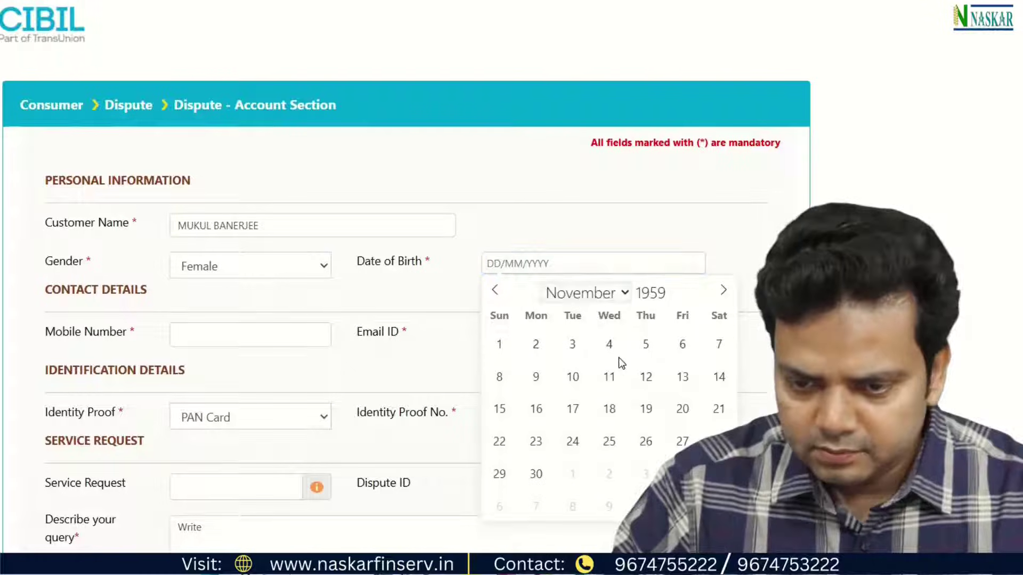
click(608, 376)
Enter the customer's mobile number, paste their e-mail and PAN number into the form.
key(Tab)
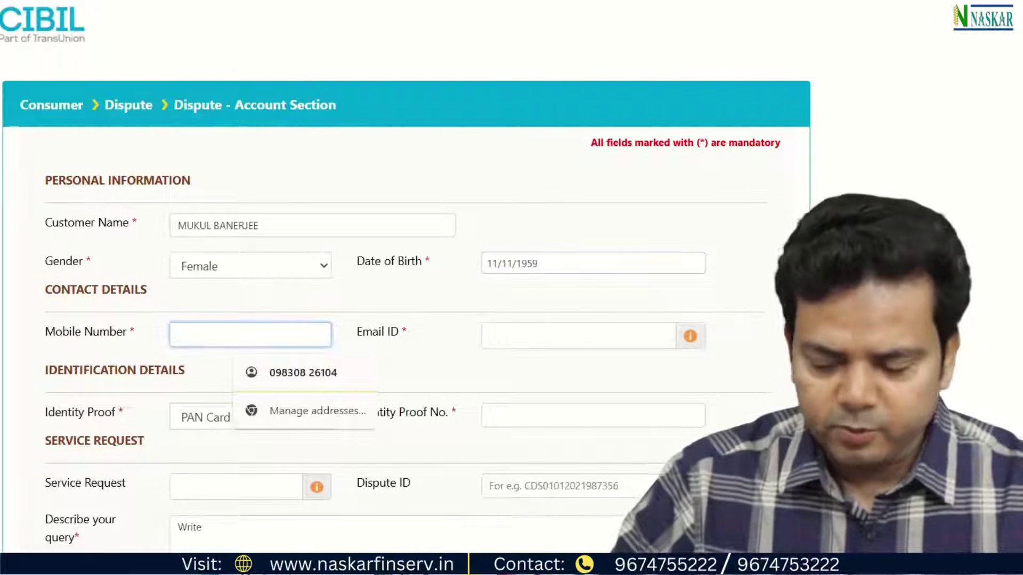
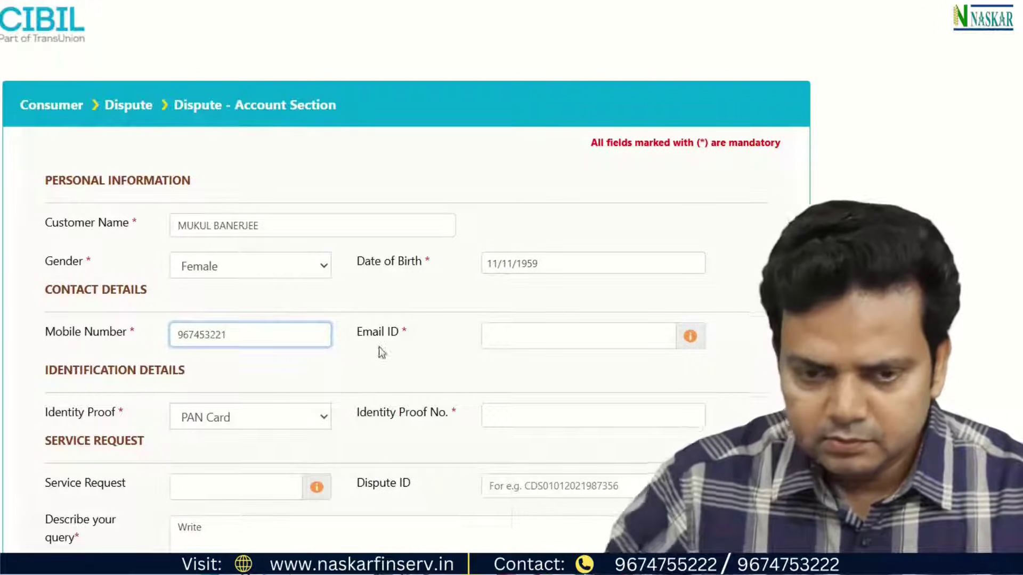
key(Tab)
key(ctrl+v)
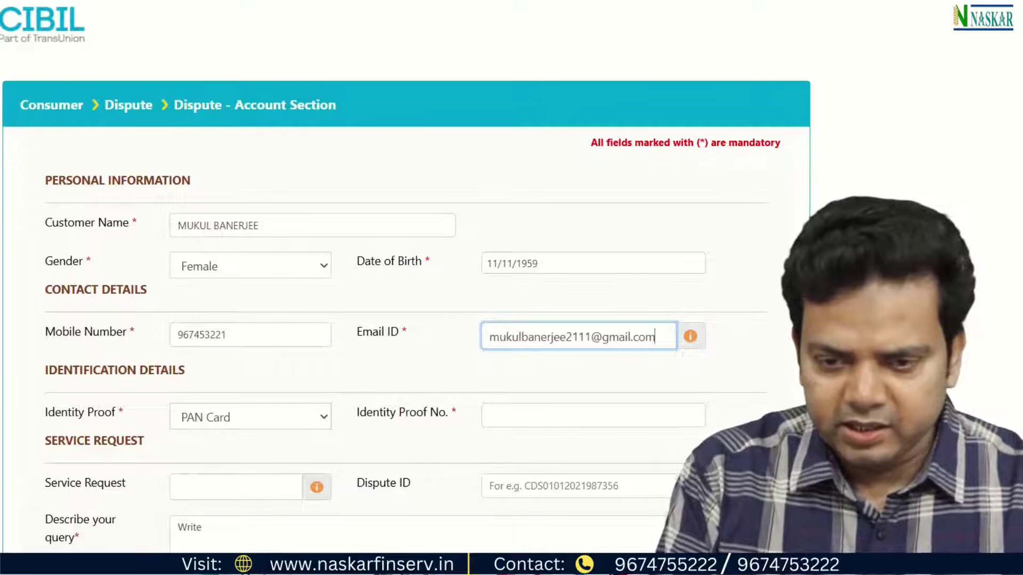
scroll(487, 406, down, 2)
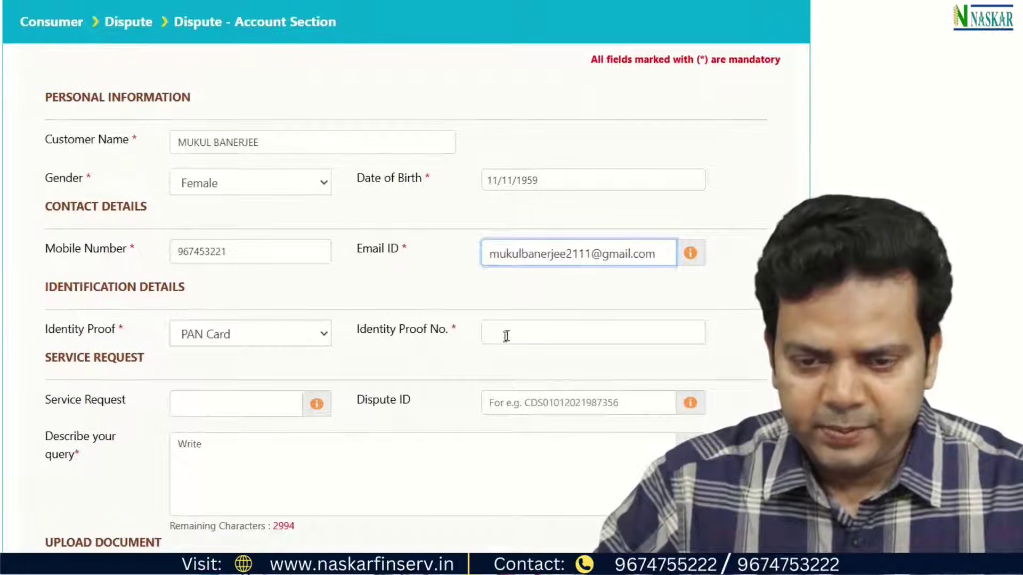
click(592, 332)
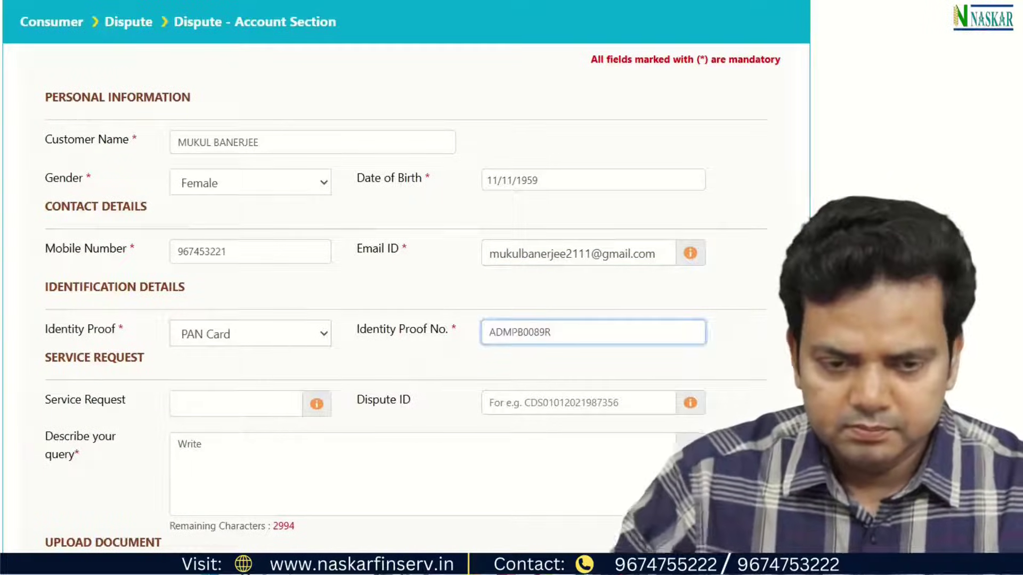
scroll(308, 405, down, 2)
Copy the whole dispute letter from Word and paste it into Describe your query.
click(498, 565)
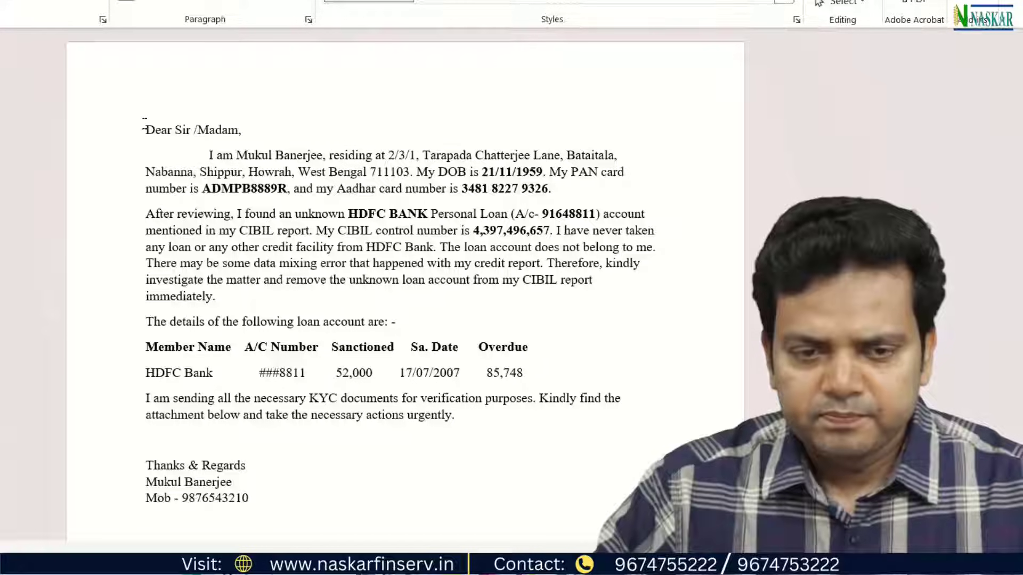
drag(146, 130, 253, 507)
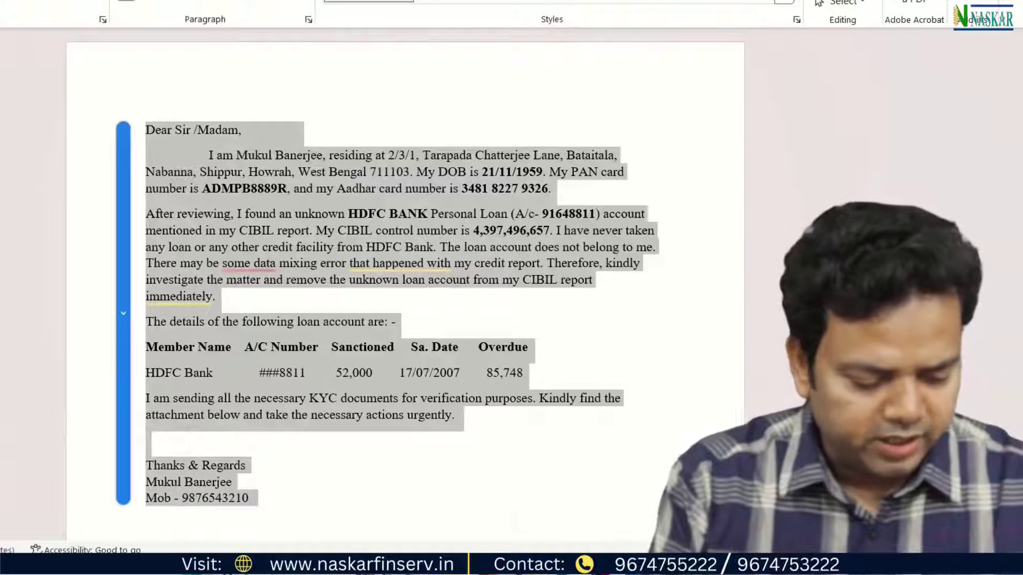
key(ctrl+c)
key(alt+Tab)
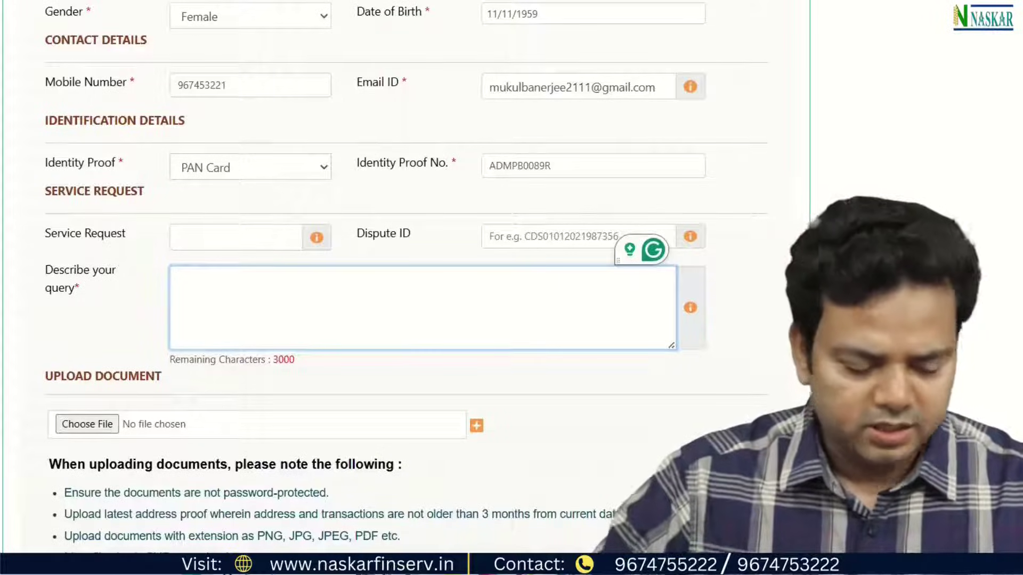
key(ctrl+v)
click(298, 369)
Attach the CIBIL credit report PDF as a supporting document.
scroll(298, 369, down, 3)
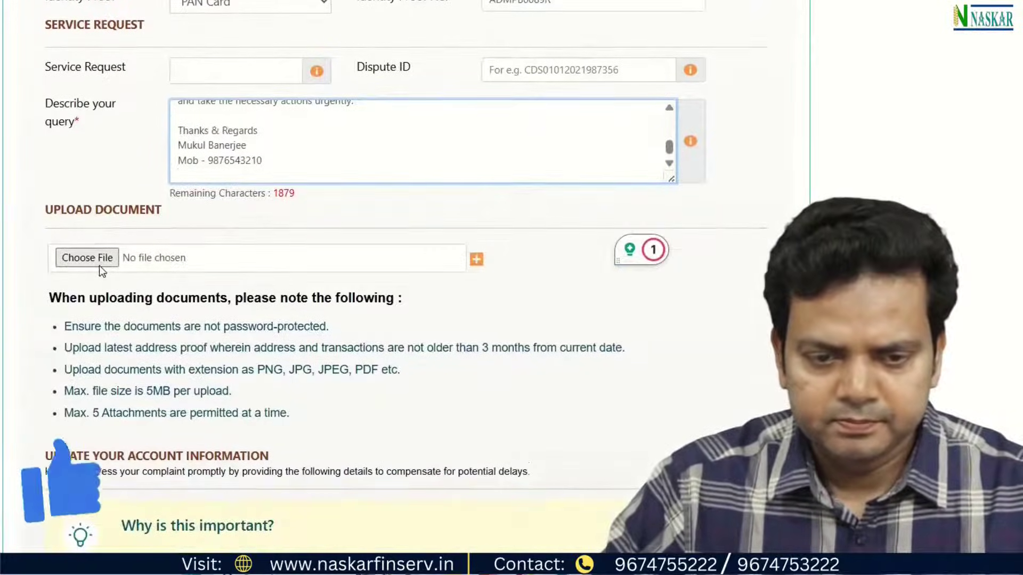
click(102, 261)
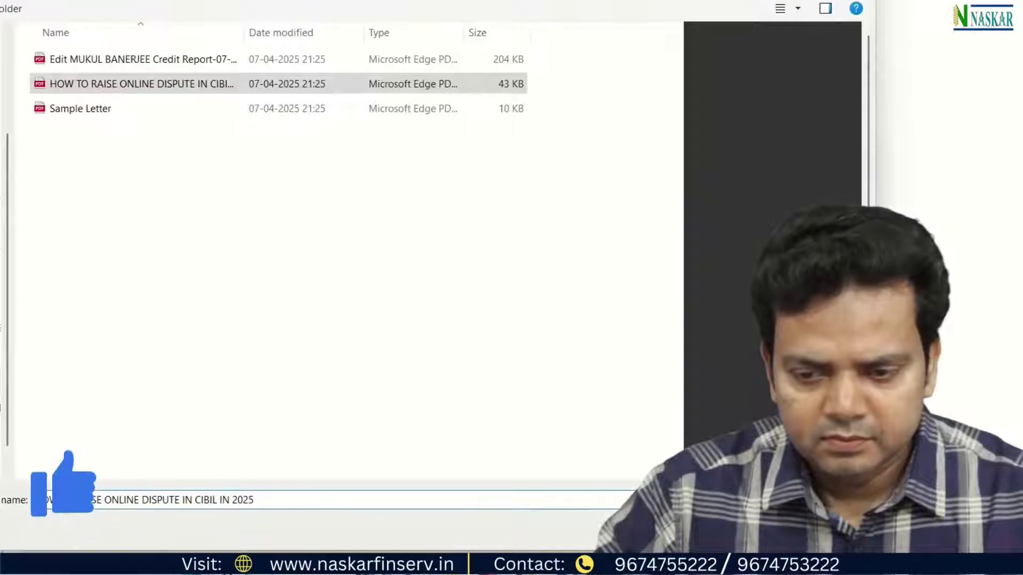
key(Return)
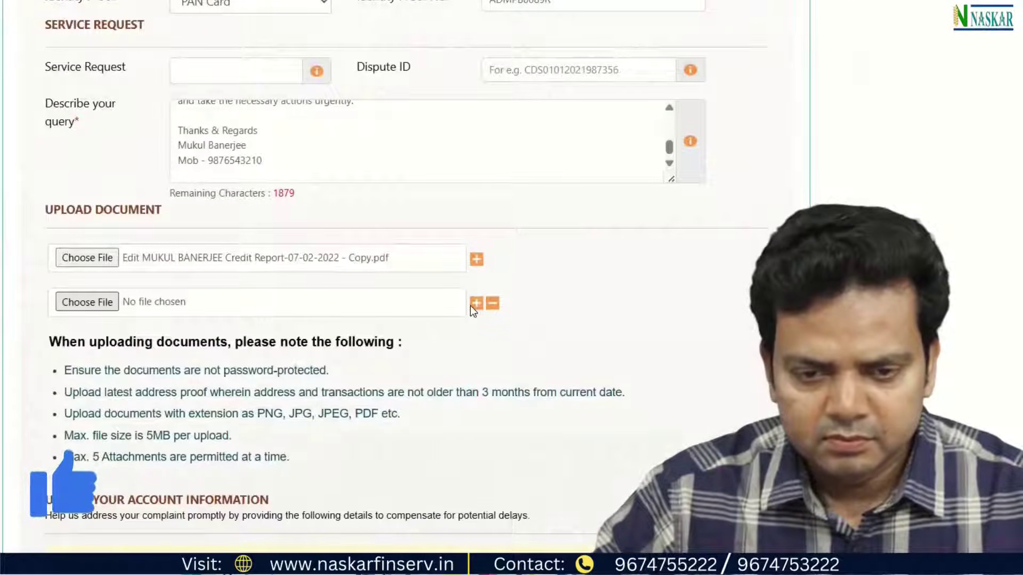
scroll(404, 287, down, 6)
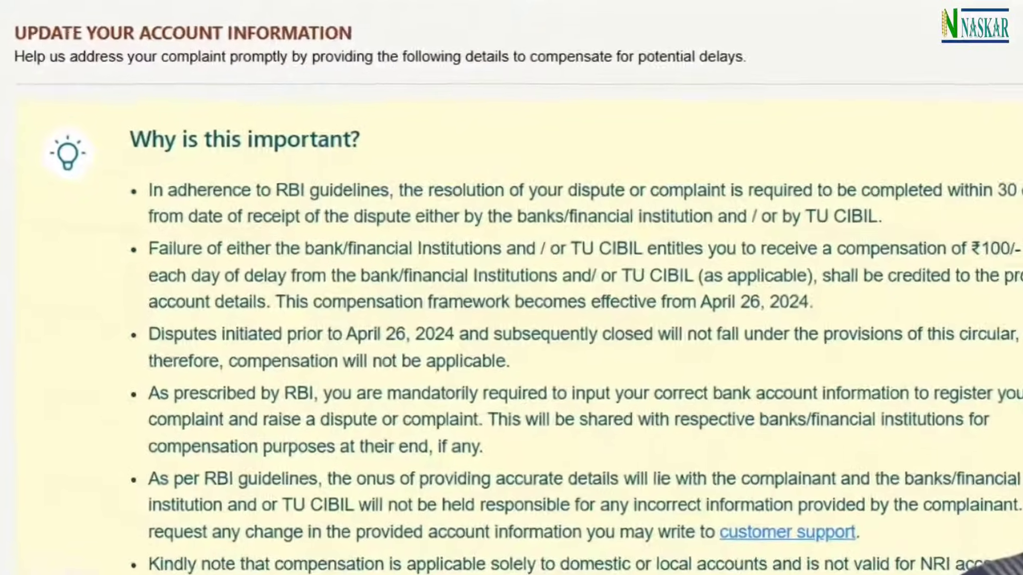
drag(262, 283, 322, 282)
drag(452, 340, 500, 343)
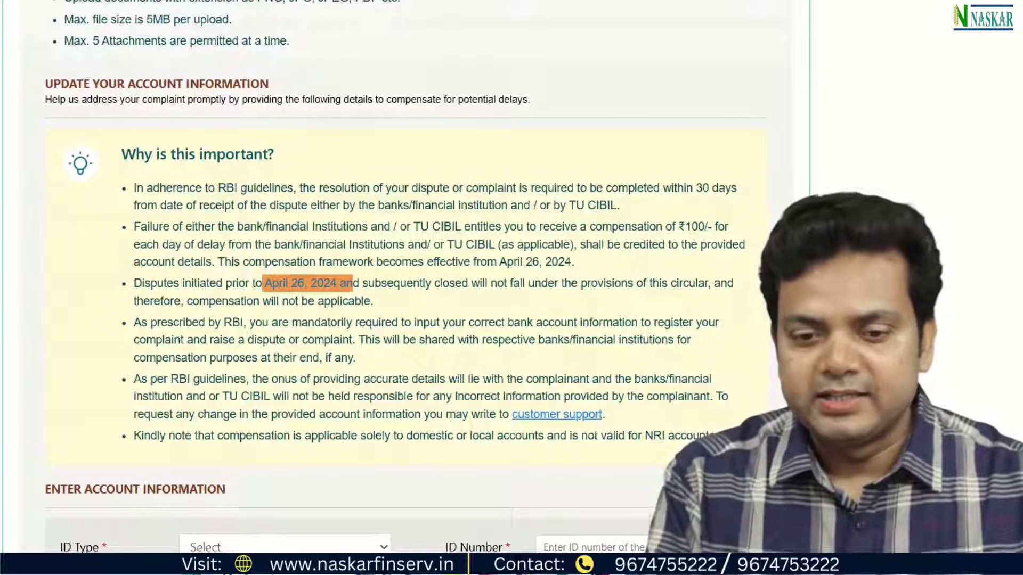
scroll(271, 326, down, 6)
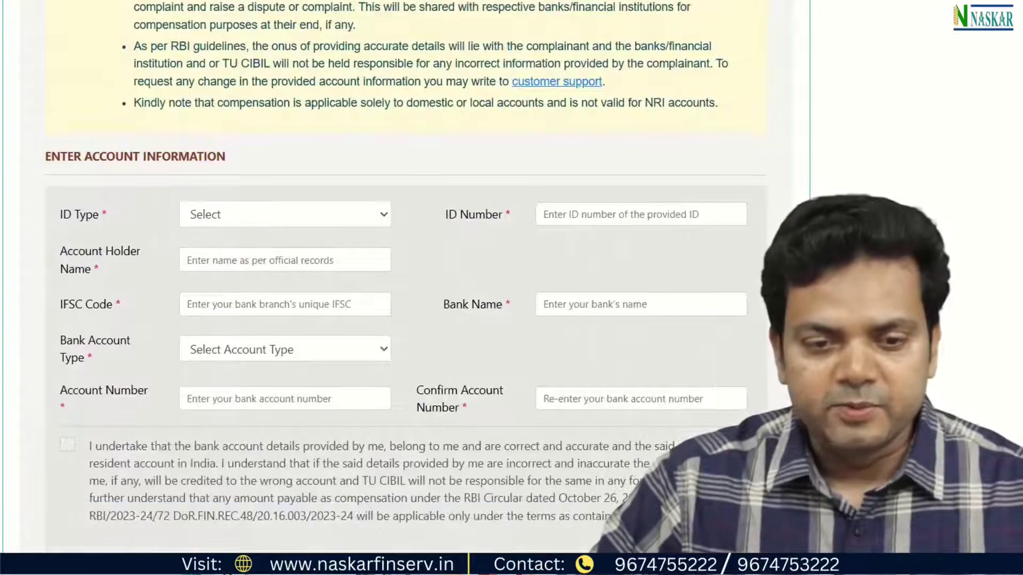
Set the ID type to PAN Card, then fill in the holder's name, the IFSC and State Bank of India.
click(303, 218)
click(258, 261)
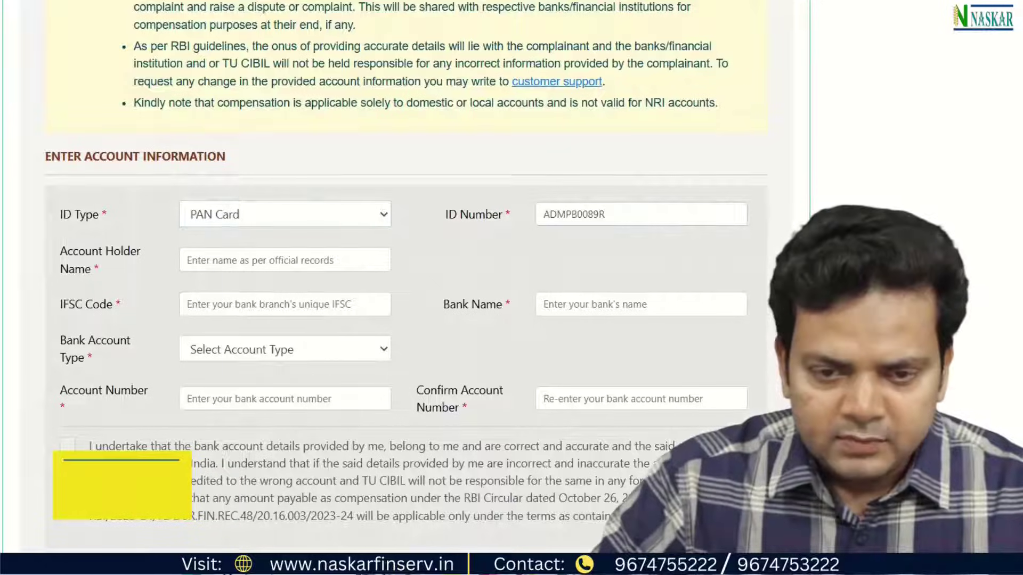
click(245, 261)
key(Tab)
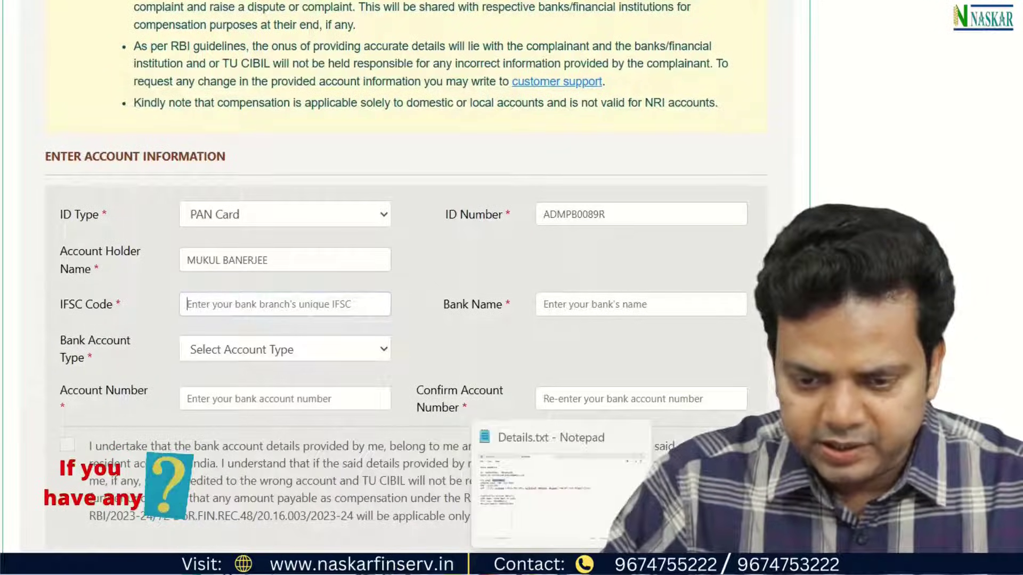
key(ctrl+v)
key(Tab)
text(STATE BANK OF INDIA)
Select a Saving account and paste the account number into both account-number fields.
click(300, 353)
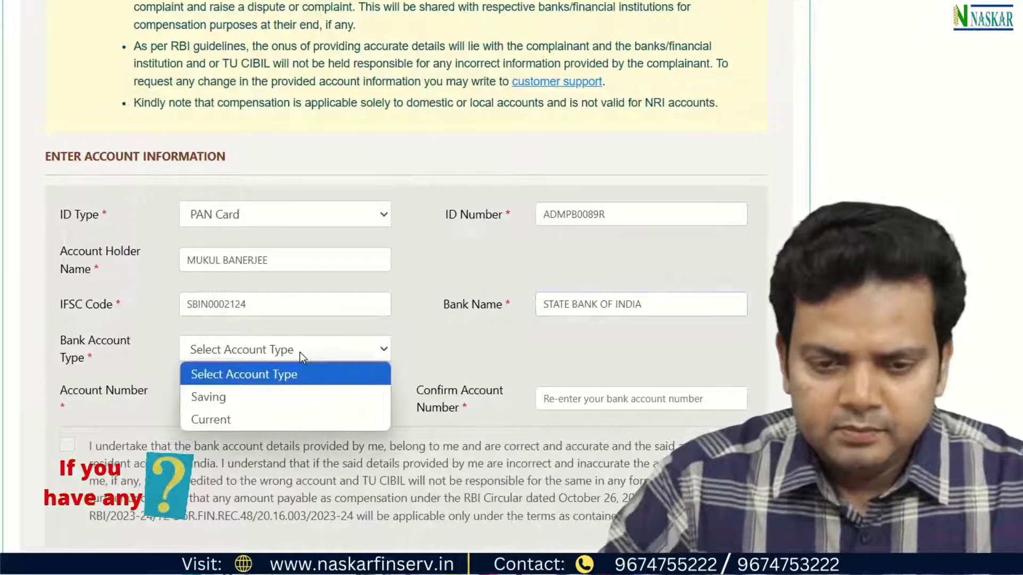
click(224, 399)
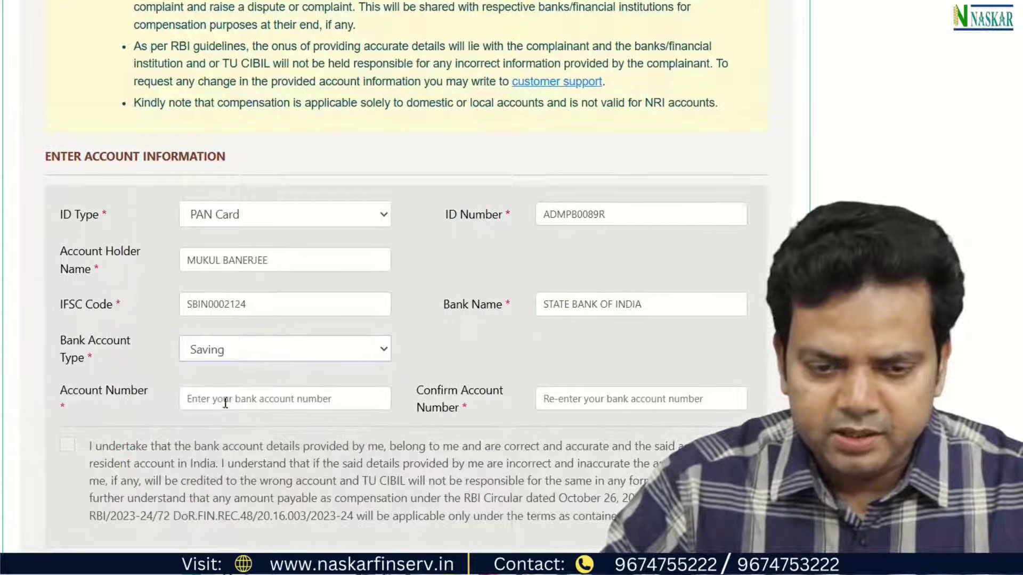
click(629, 527)
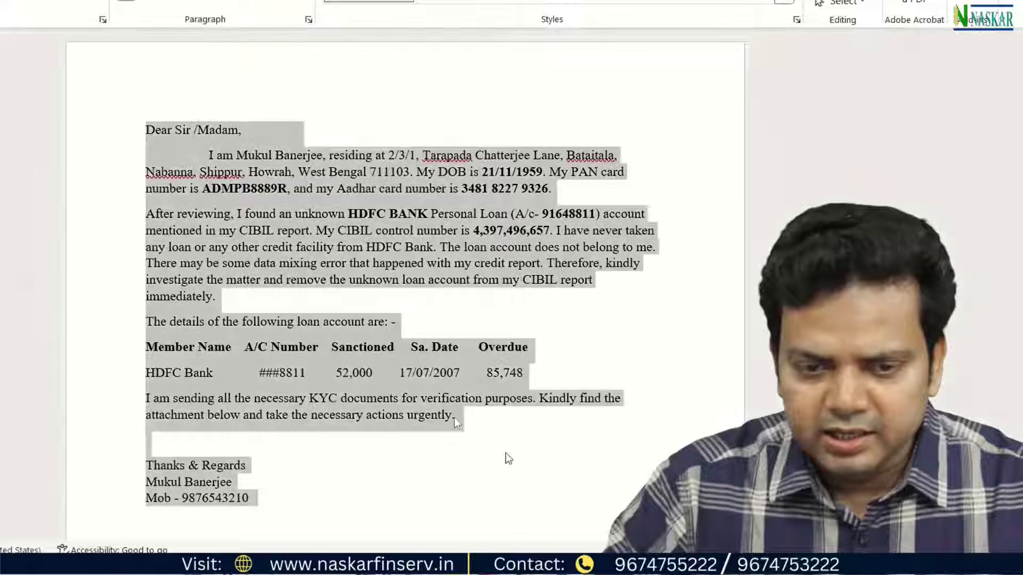
key(ctrl+v)
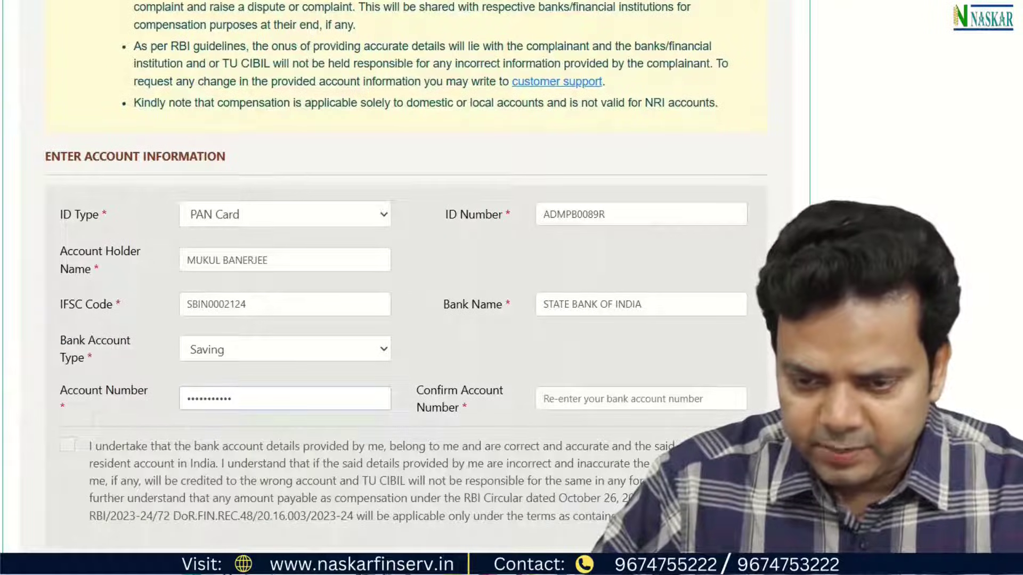
key(Tab)
key(ctrl+v)
scroll(39, 321, down, 3)
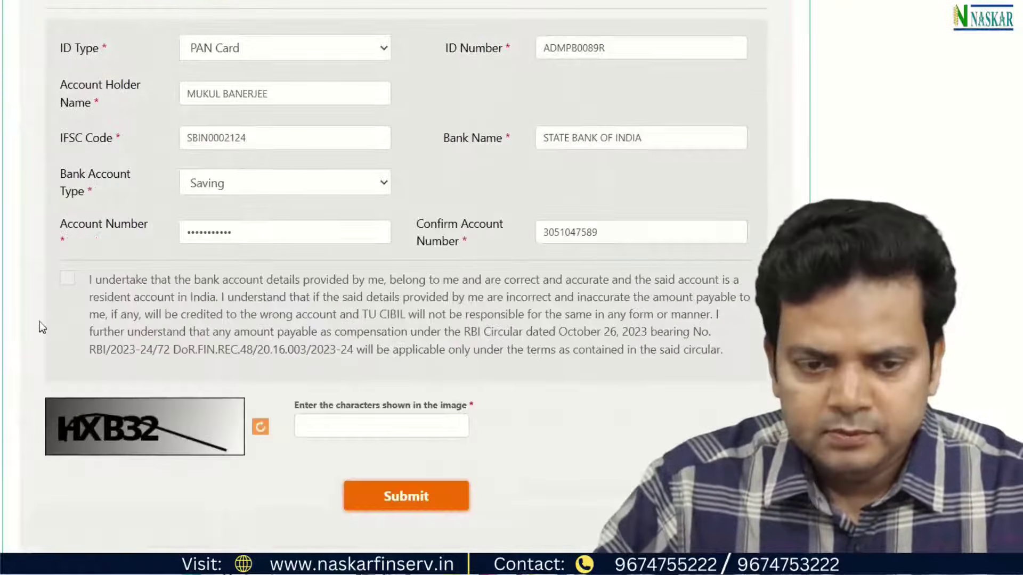
Accept the bank-details declaration, enter the captcha characters and submit the dispute form.
click(68, 284)
scroll(46, 330, down, 3)
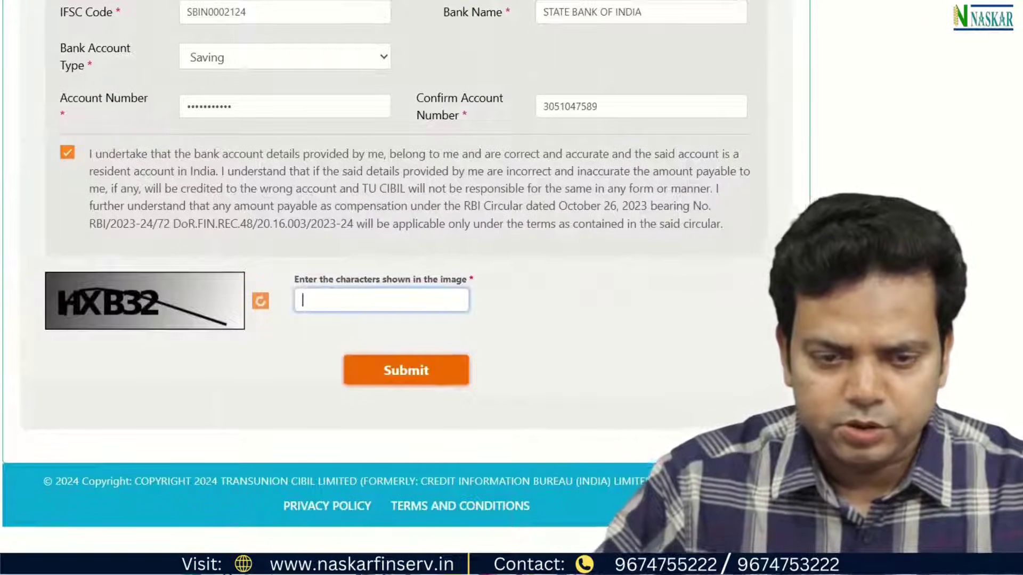
text(HXB32)
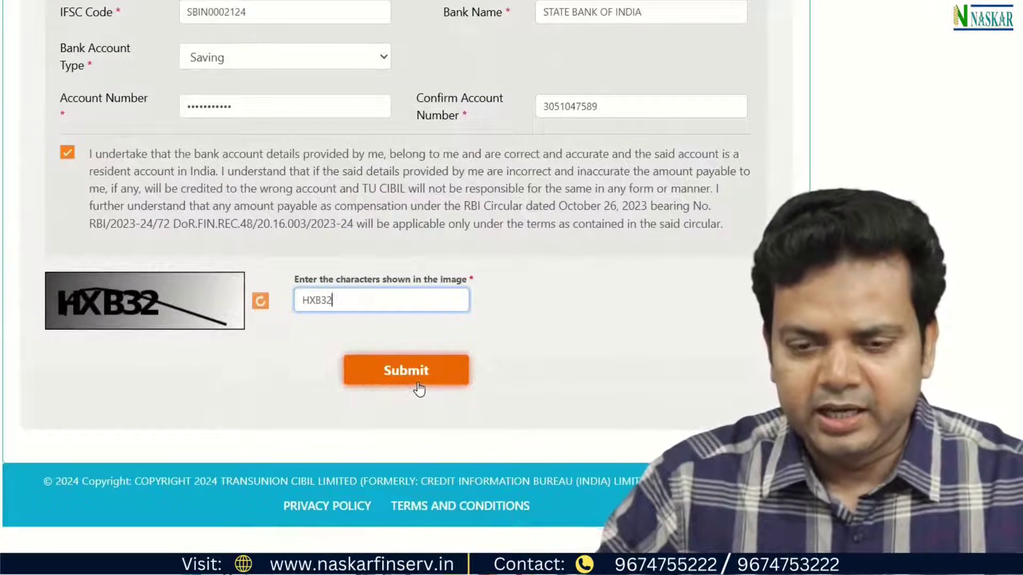
click(413, 389)
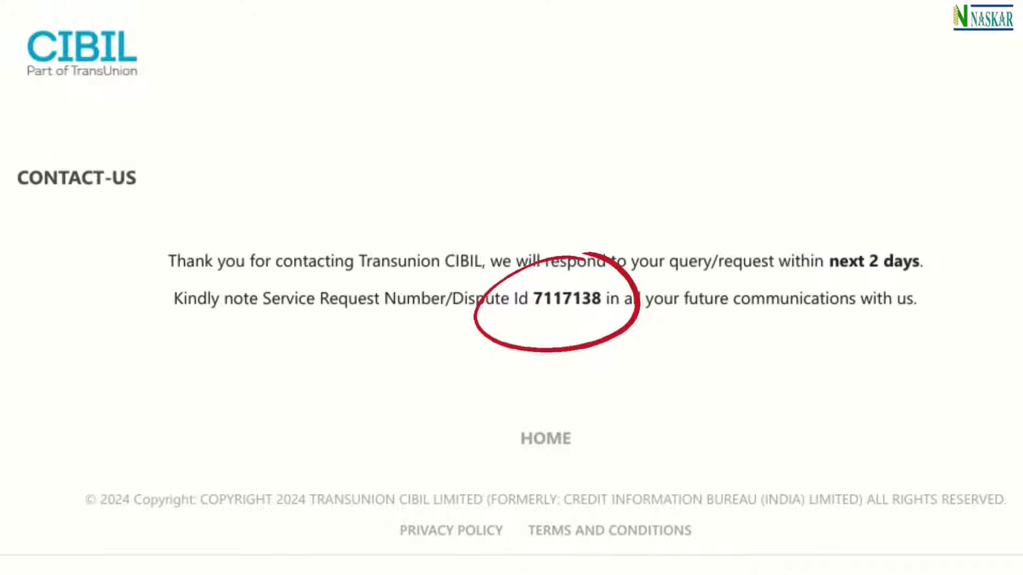